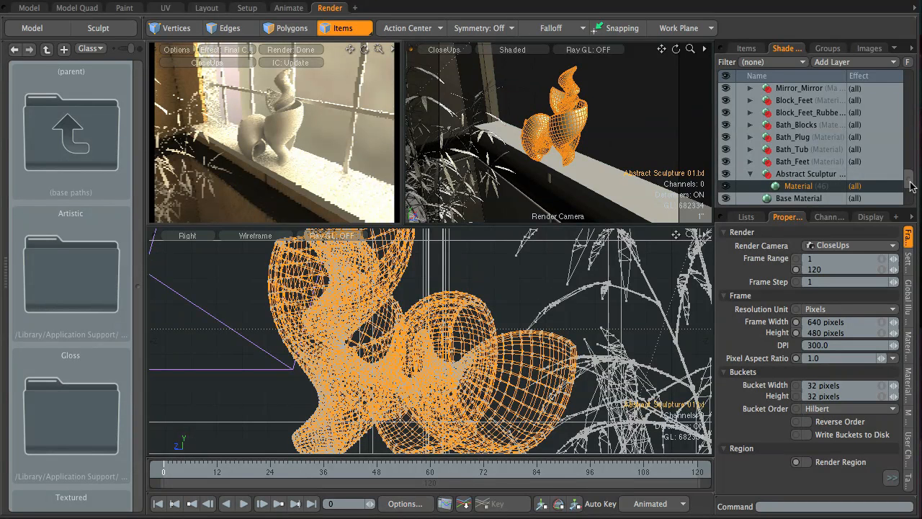
# - Set the Abstract Sculpture material's diffuse amount to 0% and enable Conserve Energy
pyautogui.scroll(-2, 906, 185)
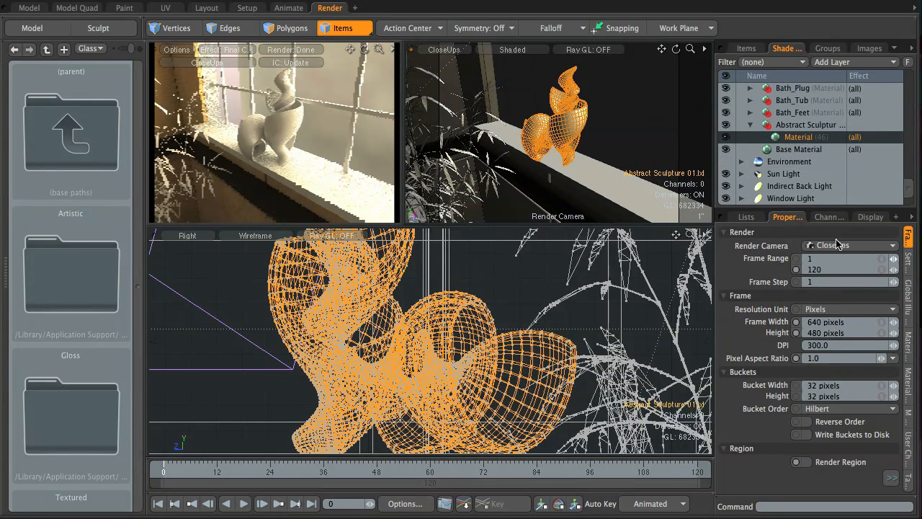
pyautogui.click(791, 127)
pyautogui.click(797, 139)
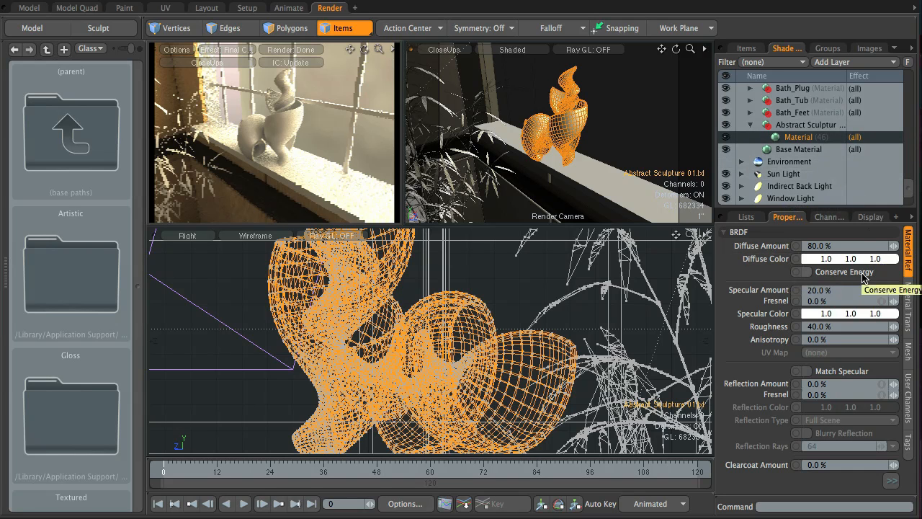
pyautogui.click(844, 246)
pyautogui.write('0')
pyautogui.press('Return')
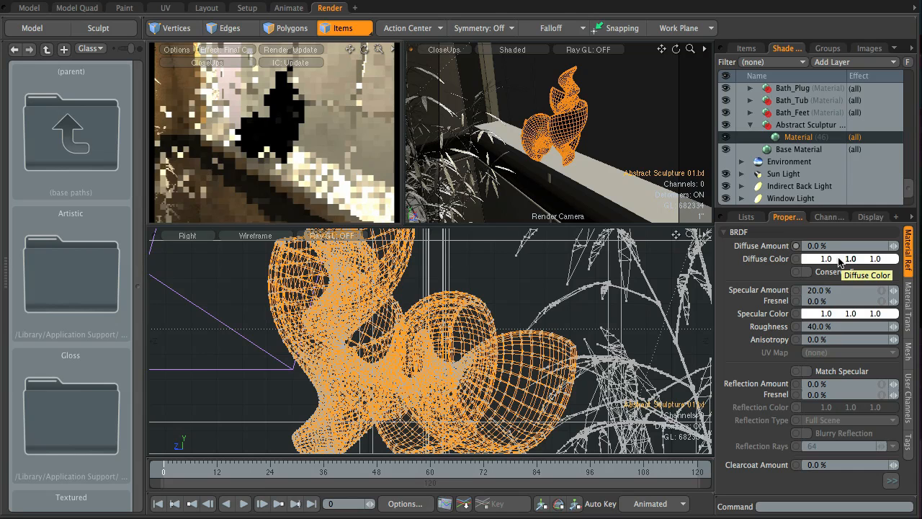
pyautogui.click(846, 273)
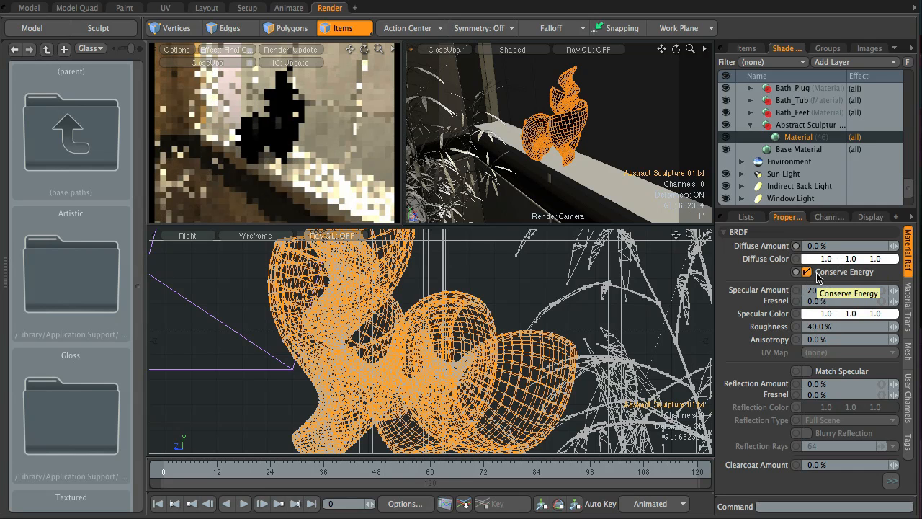
# - Set the sculpture material's specular amount to 10% and its specular Fresnel to 50%
pyautogui.click(854, 290)
pyautogui.write('10')
pyautogui.press('Return')
pyautogui.click(839, 302)
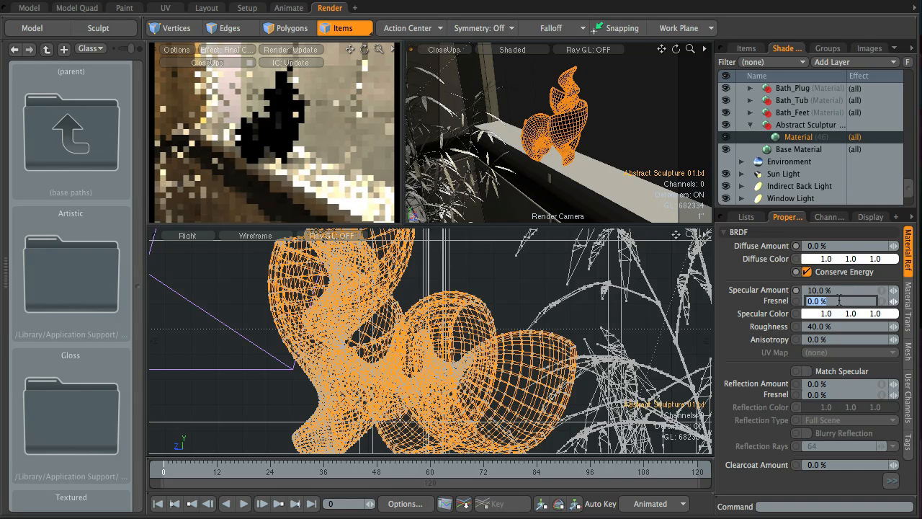
pyautogui.write('50')
pyautogui.press('Return')
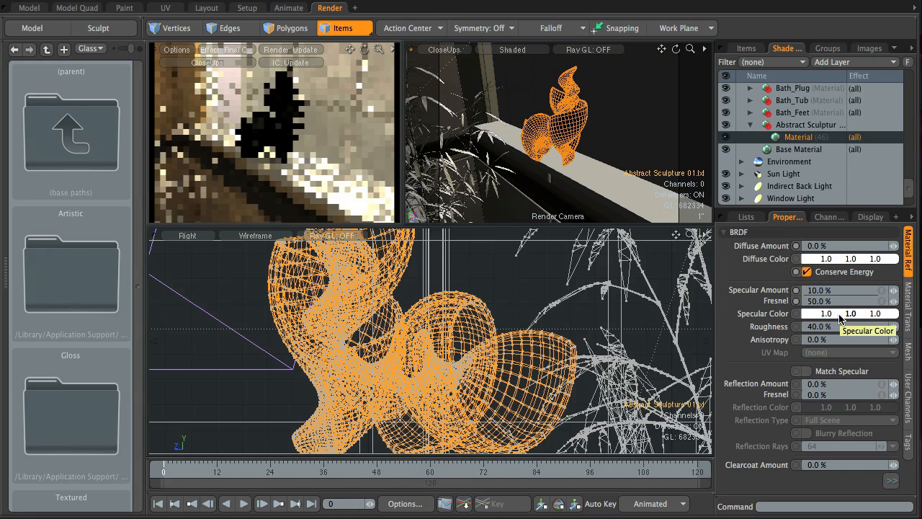
# - Change the sculpture material's specular color to yellow, RGB 0.97, 0.95, 0.0
pyautogui.click(839, 315)
pyautogui.moveTo(796, 241)
pyautogui.mouseDown()
pyautogui.moveTo(799, 183)
pyautogui.moveTo(818, 165)
pyautogui.moveTo(788, 138)
pyautogui.mouseUp()
pyautogui.moveTo(843, 352); pyautogui.dragTo(848, 340)
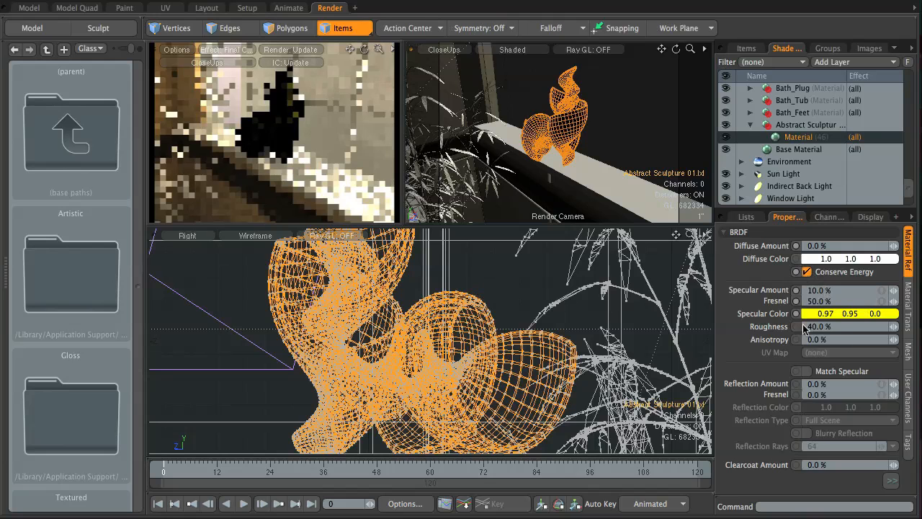
# - Give the sculpture material 10% reflection with 50% Fresnel and a golden reflection color of RGB 0.98, 0.78, 0.0
pyautogui.doubleClick(802, 385)
pyautogui.write('10')
pyautogui.press('Return')
pyautogui.doubleClick(829, 393)
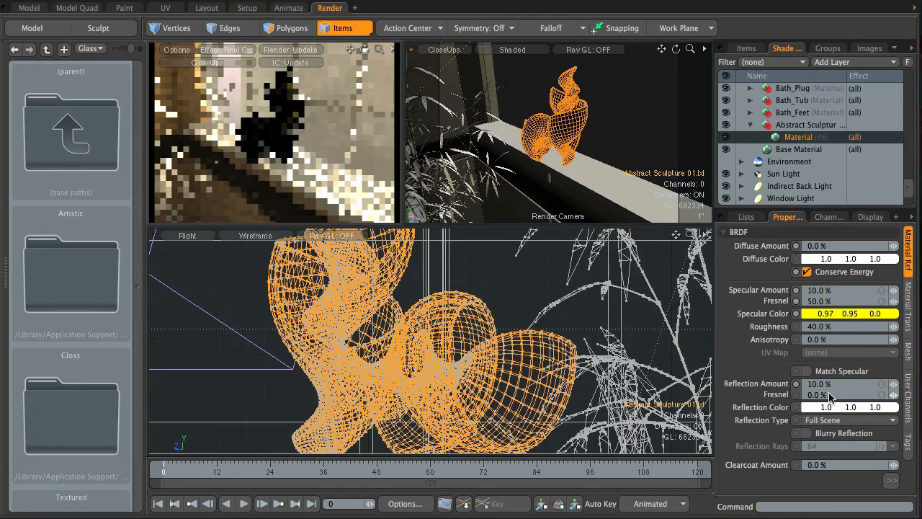
pyautogui.write('50')
pyautogui.press('Return')
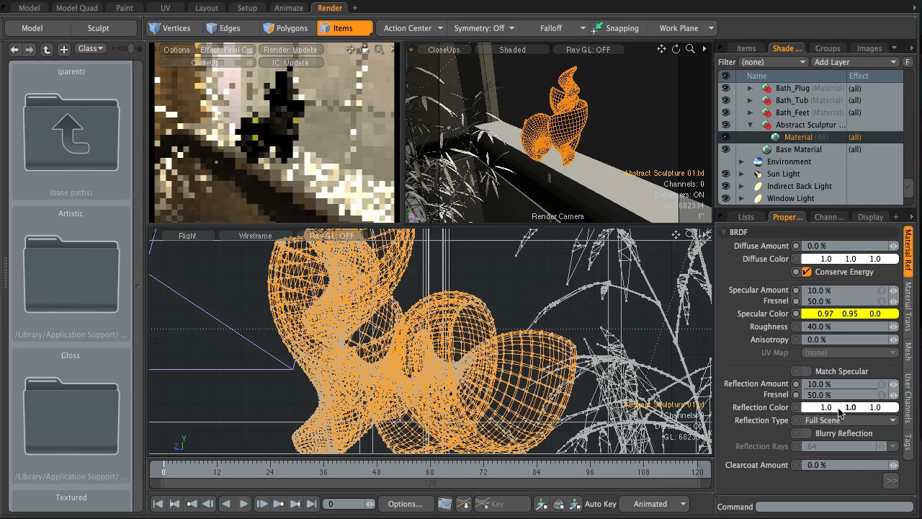
pyautogui.click(839, 410)
pyautogui.moveTo(793, 269); pyautogui.dragTo(804, 245)
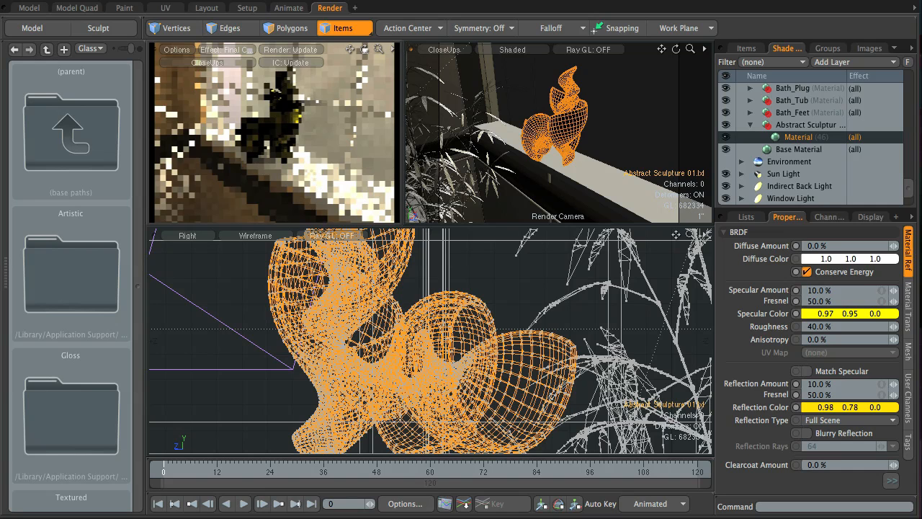
# - Set the sculpture material's transparent amount to 100% and its transparent color to violet-blue, RGB 0.27, 0.1, 1.0
pyautogui.click(908, 304)
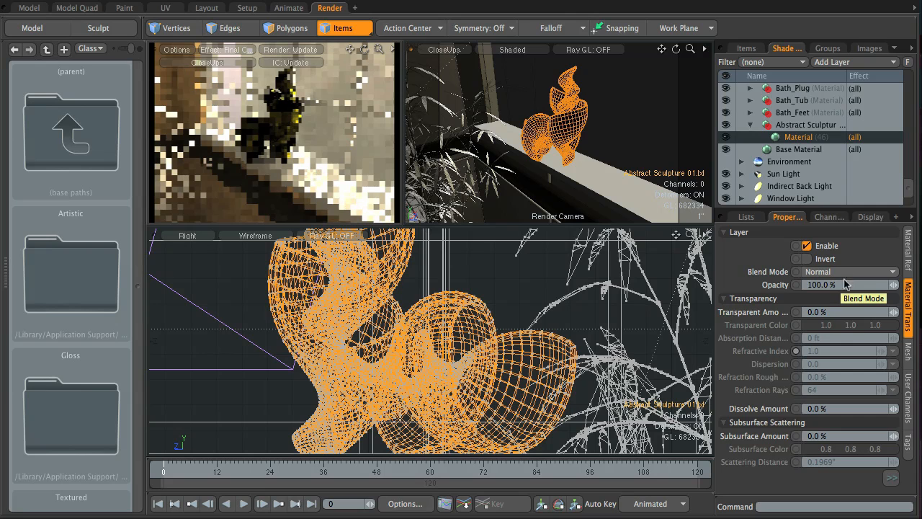
pyautogui.click(860, 310)
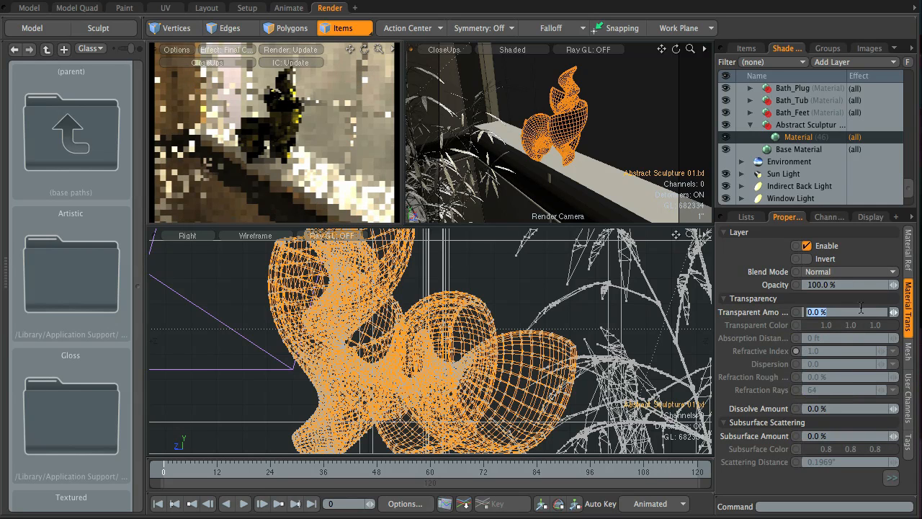
pyautogui.write('100')
pyautogui.press('Return')
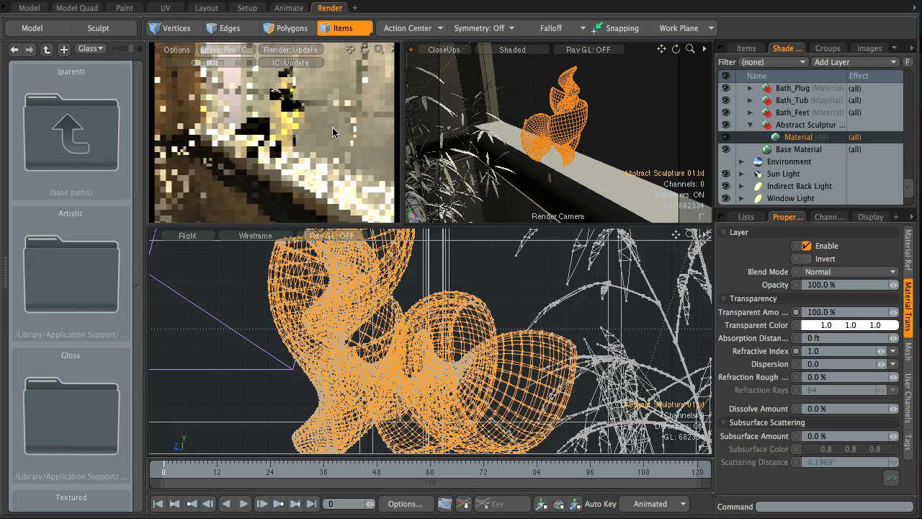
pyautogui.click(842, 326)
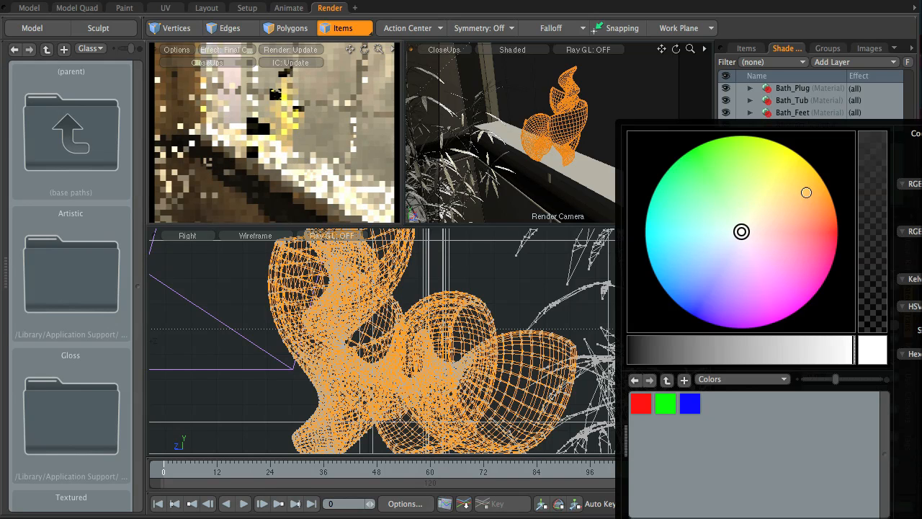
pyautogui.moveTo(757, 303)
pyautogui.mouseDown()
pyautogui.moveTo(722, 309)
pyautogui.moveTo(739, 312)
pyautogui.moveTo(721, 325)
pyautogui.moveTo(667, 269)
pyautogui.moveTo(718, 298)
pyautogui.moveTo(711, 288)
pyautogui.moveTo(714, 321)
pyautogui.mouseUp()
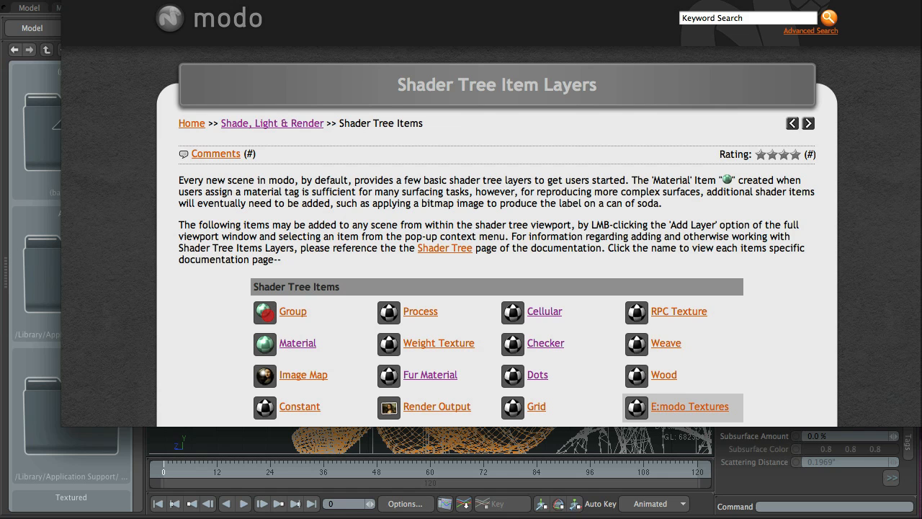
# - Switch to the modo help in the web browser and open the Material page from the Shader Tree Items table
pyautogui.scroll(-5, 502, 221)
pyautogui.scroll(5, 502, 221)
pyautogui.scroll(-2, 483, 197)
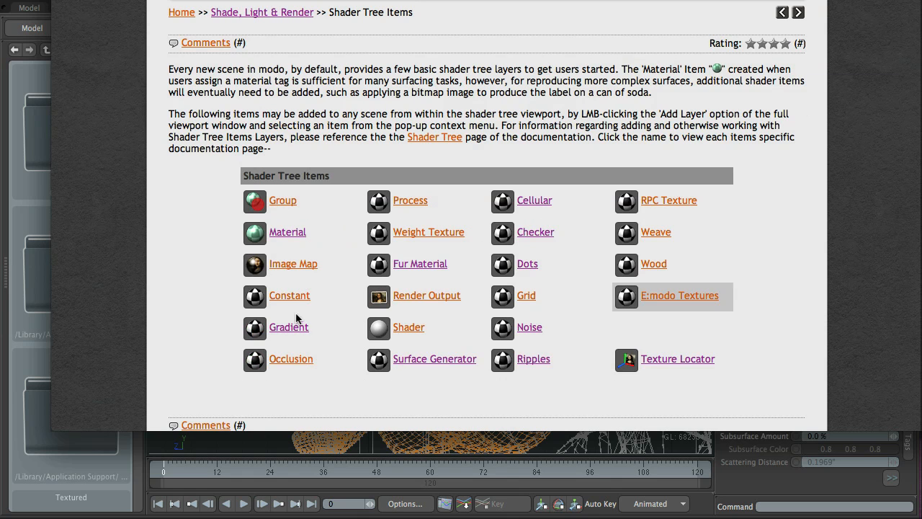
pyautogui.click(290, 233)
pyautogui.moveTo(362, 0); pyautogui.dragTo(301, 0)
# - Examine the Material page's descriptions and sample renders for specular, roughness, reflection, clearcoat and bump settings
pyautogui.scroll(-10, 412, 266)
pyautogui.scroll(10, 409, 265)
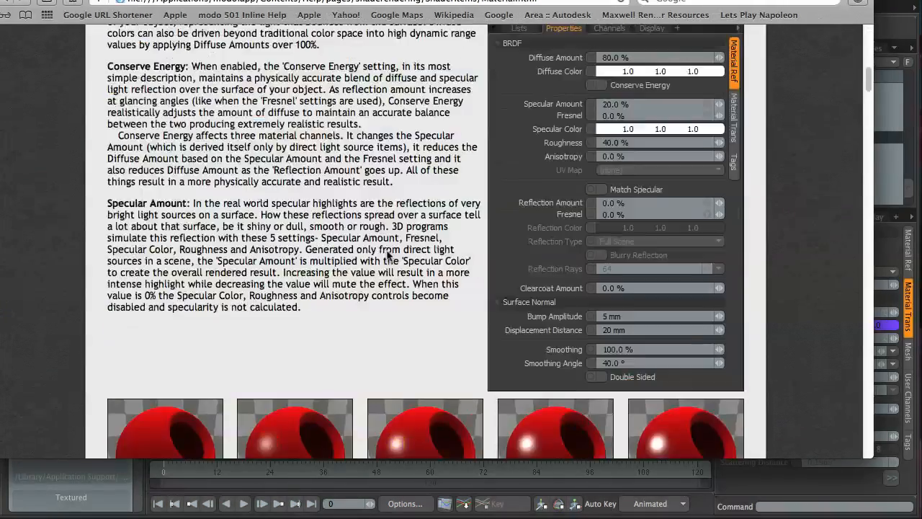
pyautogui.scroll(-15, 245, 226)
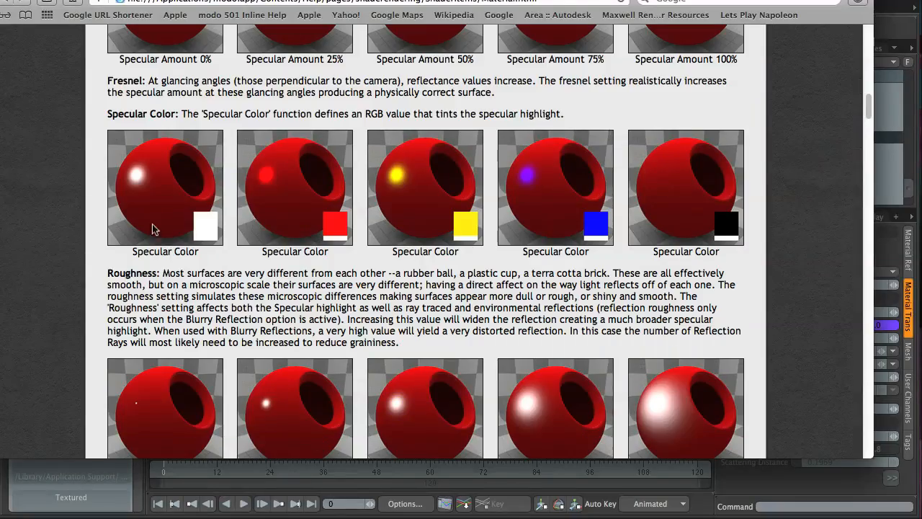
pyautogui.scroll(3, 246, 212)
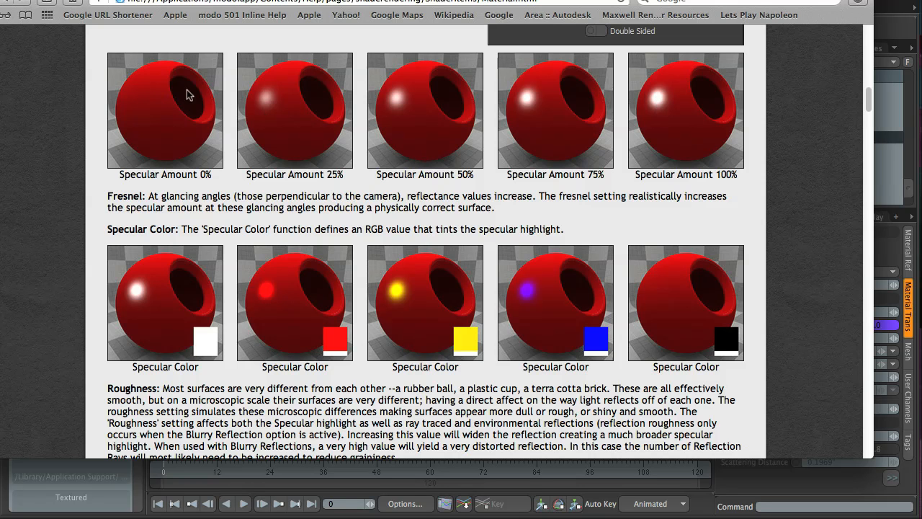
pyautogui.scroll(-15, 321, 159)
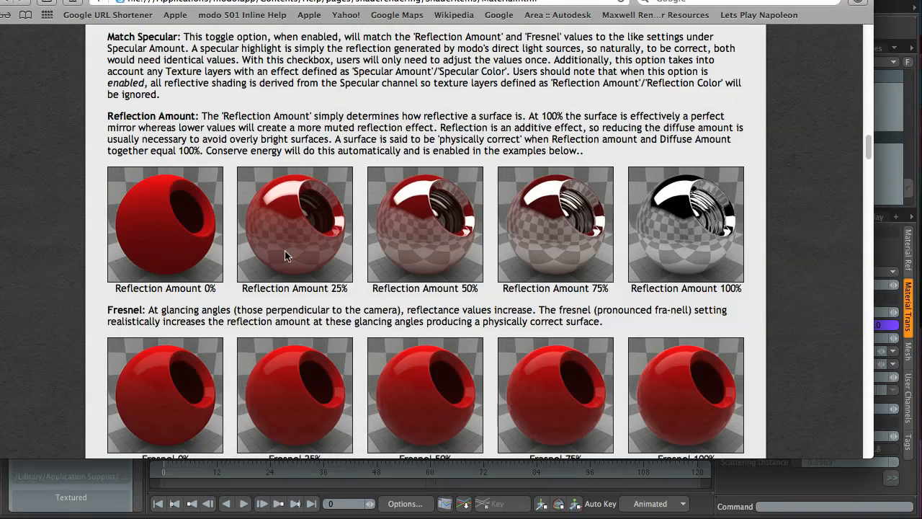
pyautogui.scroll(-6, 715, 243)
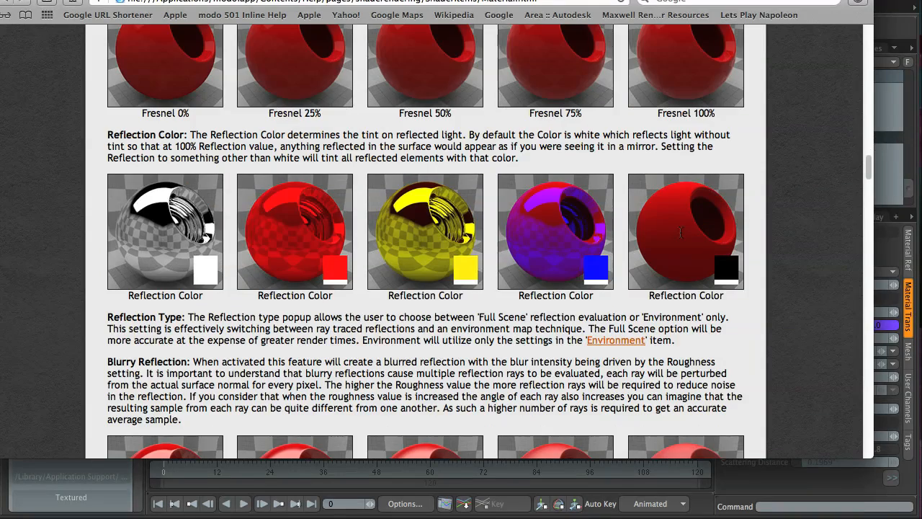
pyautogui.scroll(4, 448, 262)
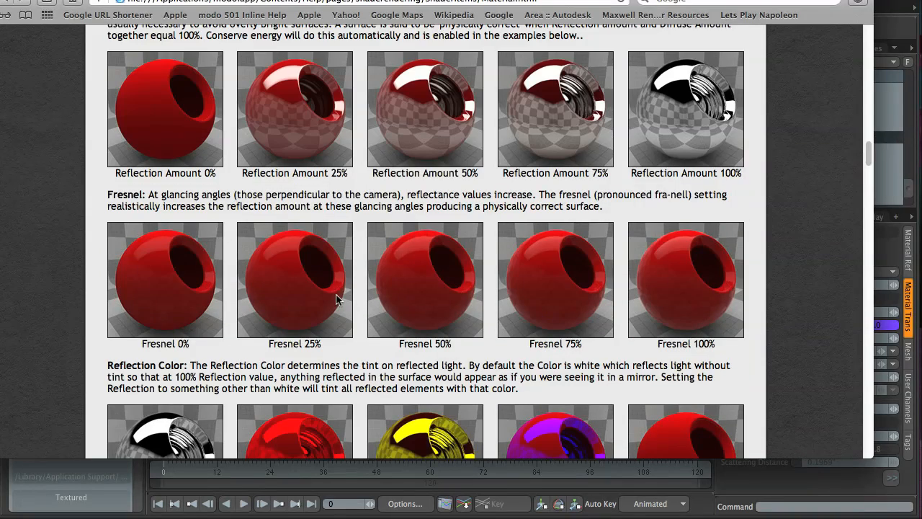
pyautogui.scroll(-8, 342, 295)
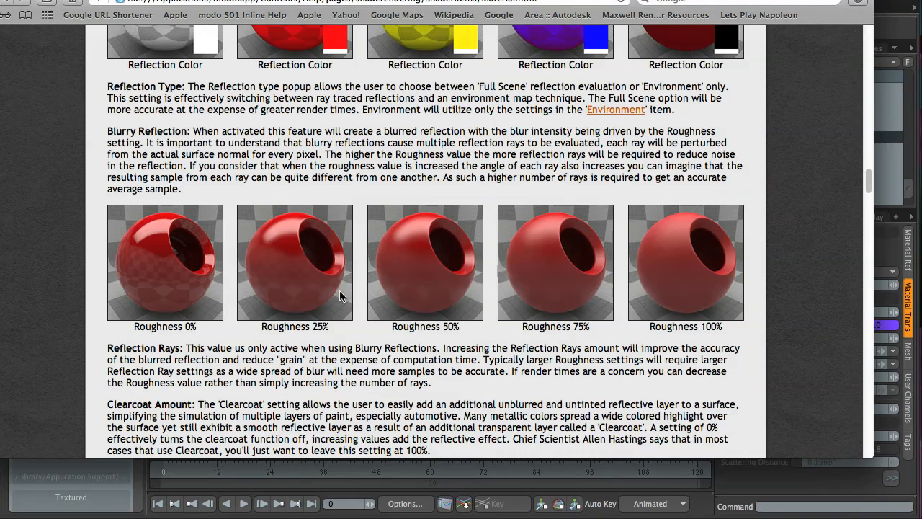
pyautogui.scroll(-8, 631, 291)
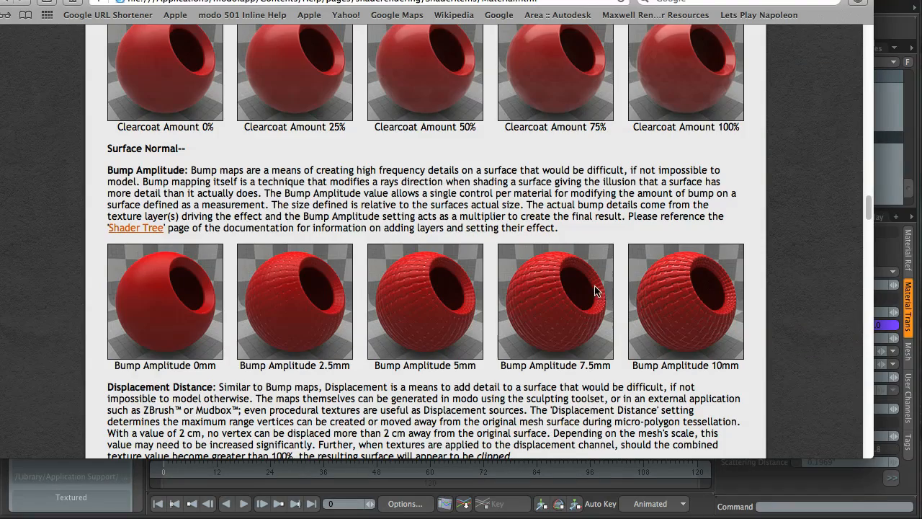
pyautogui.scroll(-2, 620, 153)
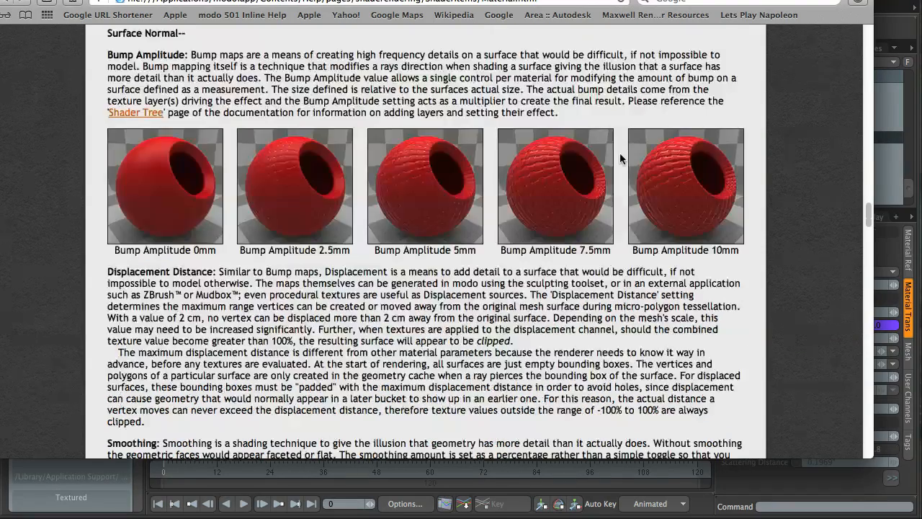
# - Examine the Material page's sample renders for transparency color, absorption distance, refractive index, dispersion, refraction roughness, dissolve and subsurface scattering
pyautogui.scroll(6, 652, 214)
pyautogui.scroll(-6, 346, 222)
pyautogui.scroll(-10, 347, 222)
pyautogui.scroll(4, 346, 221)
pyautogui.scroll(-6, 347, 224)
pyautogui.scroll(6, 347, 224)
pyautogui.scroll(-15, 347, 224)
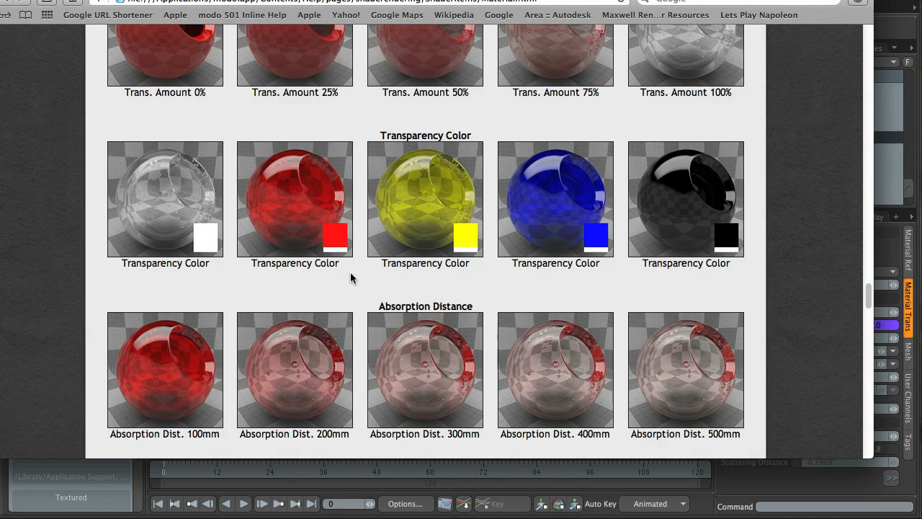
pyautogui.scroll(-2, 467, 306)
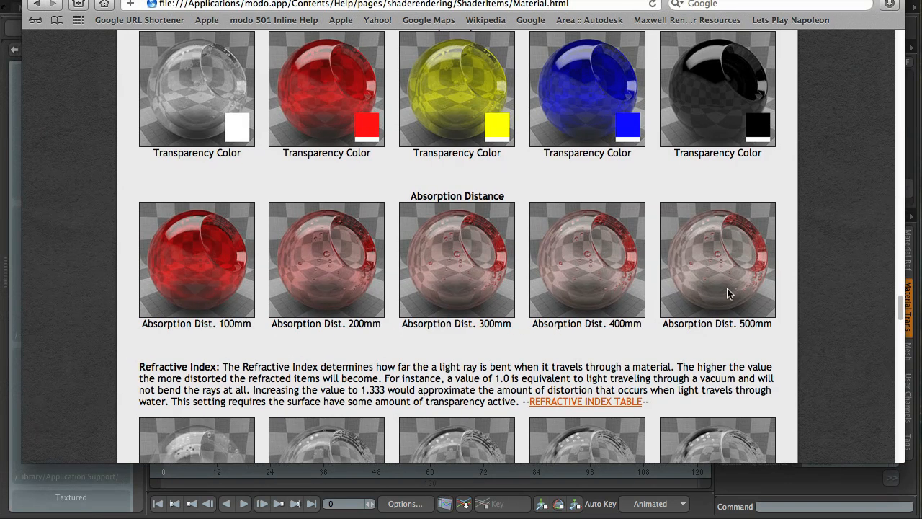
pyautogui.scroll(-4, 667, 282)
pyautogui.scroll(-10, 648, 275)
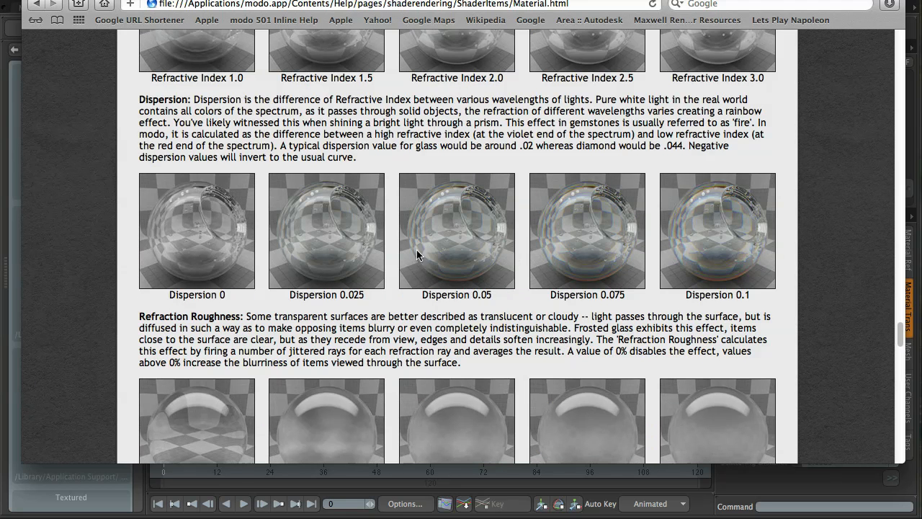
pyautogui.scroll(-10, 416, 253)
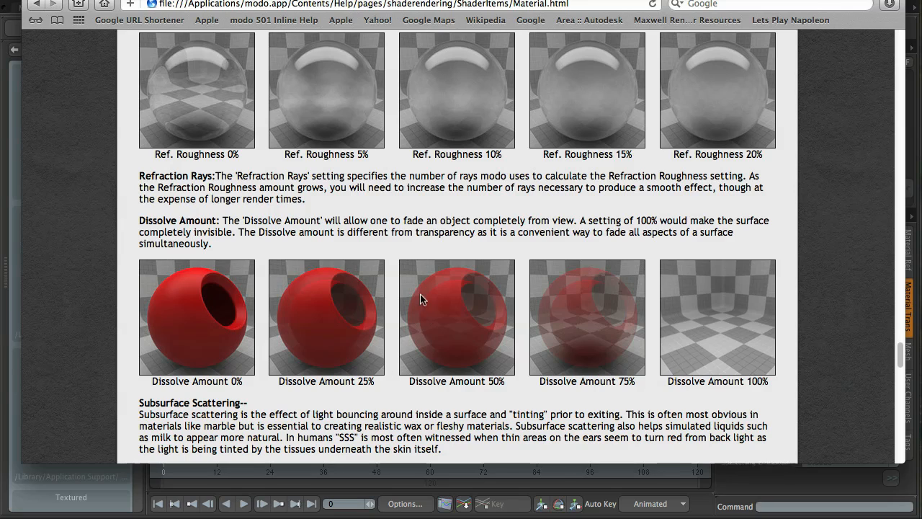
pyautogui.scroll(-10, 354, 294)
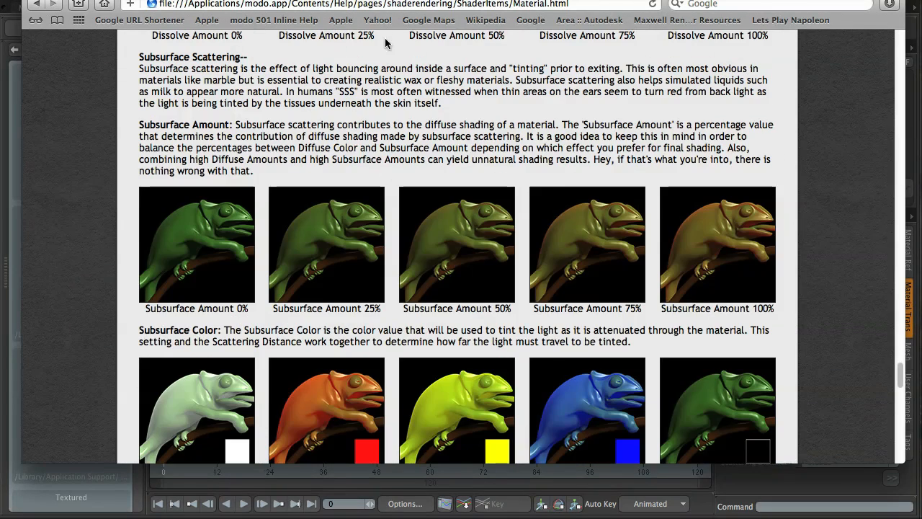
pyautogui.scroll(-10, 385, 43)
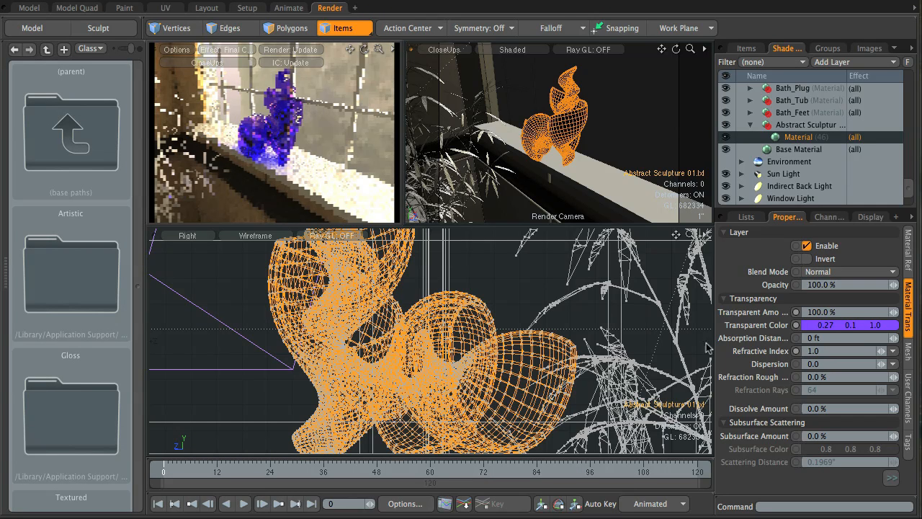
# - Return to modo and set the sculpture material's absorption distance to 2" and its refractive index to 1.2
pyautogui.click(840, 338)
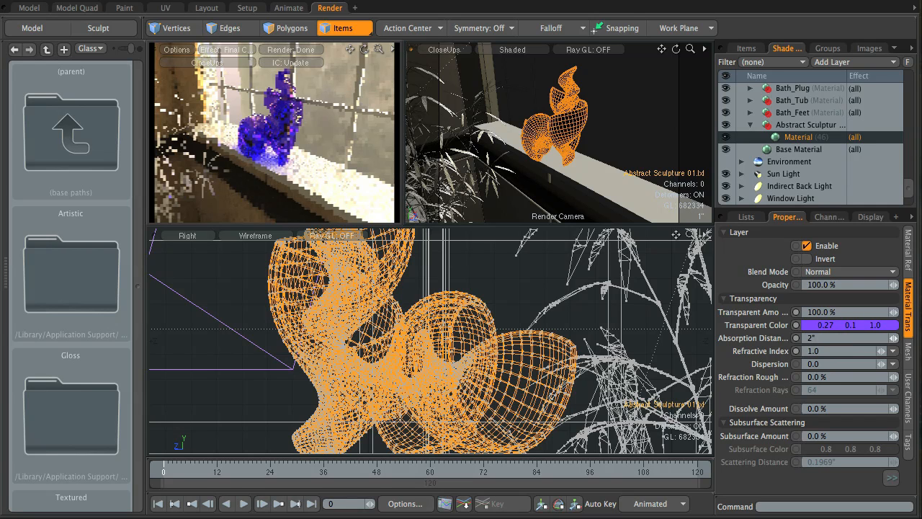
pyautogui.click(836, 351)
pyautogui.write('1')
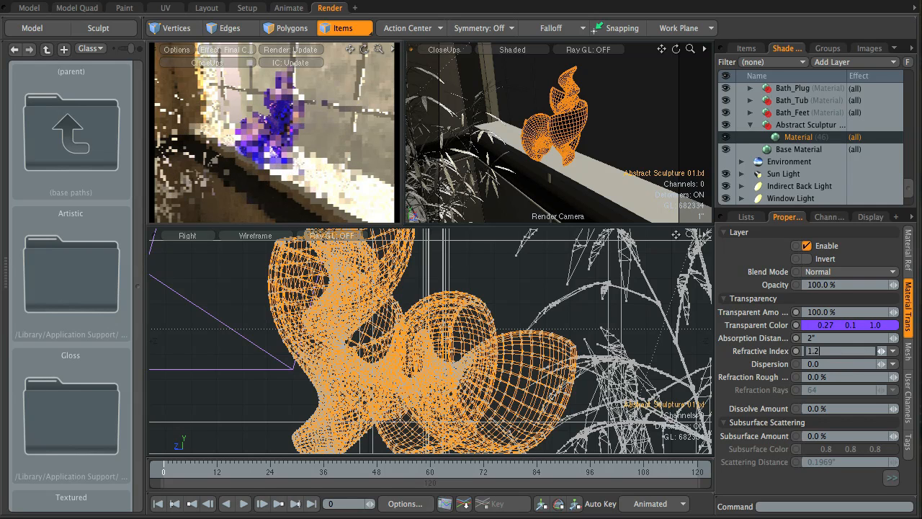
pyautogui.write('.2')
pyautogui.press('Return')
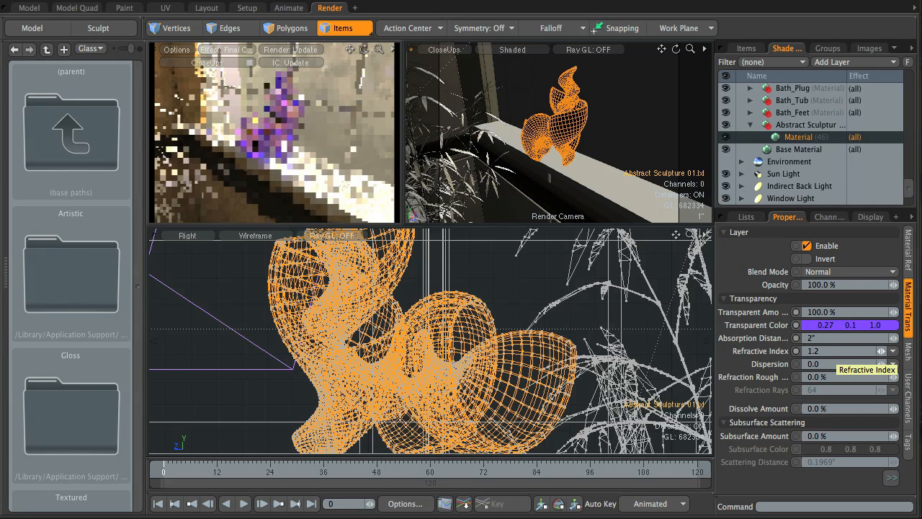
# - Set the sculpture material's dispersion to 0.05
pyautogui.click(829, 364)
pyautogui.write('0.0')
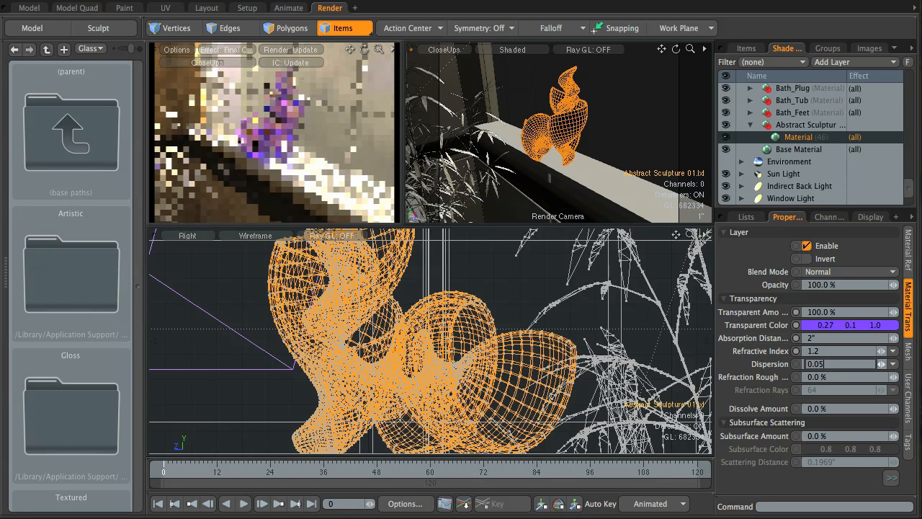
pyautogui.write('5')
pyautogui.press('Return')
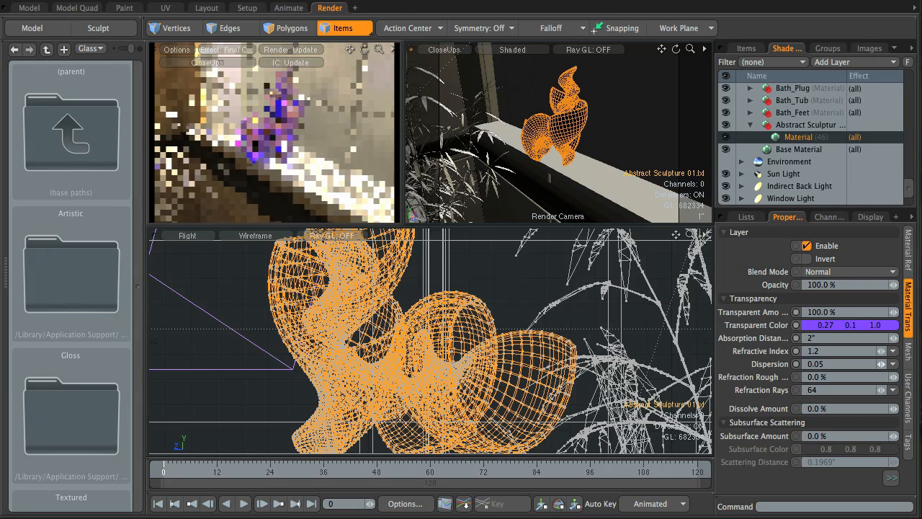
# - Set the sculpture material's refraction roughness to 1% and its refraction rays to 100
pyautogui.click(843, 378)
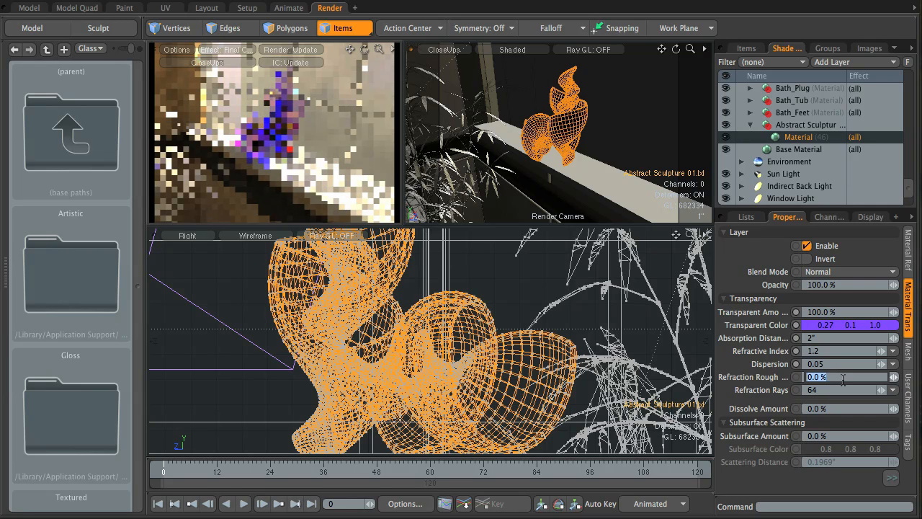
pyautogui.write('1')
pyautogui.press('Return')
pyautogui.click(832, 390)
pyautogui.write('100')
pyautogui.press('Return')
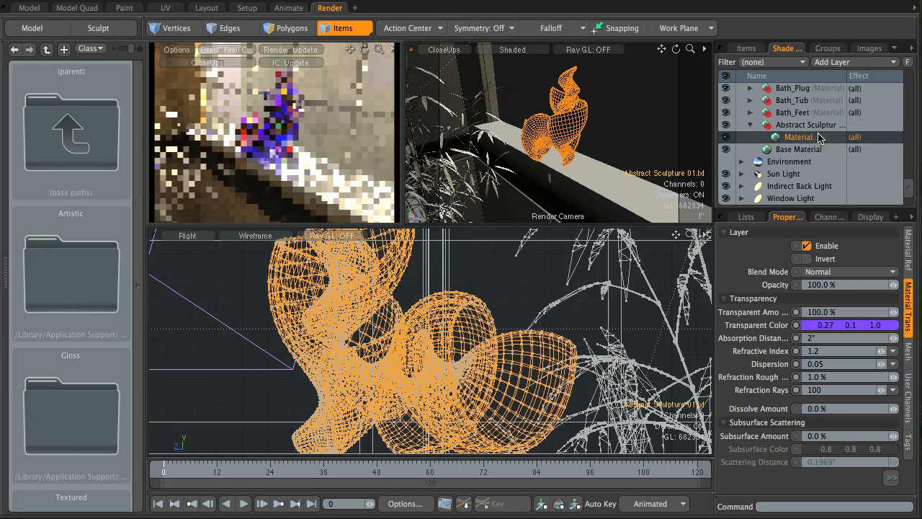
# - Add a Gradient texture layer inside the Abstract Sculpture material group
pyautogui.click(849, 125)
pyautogui.click(866, 63)
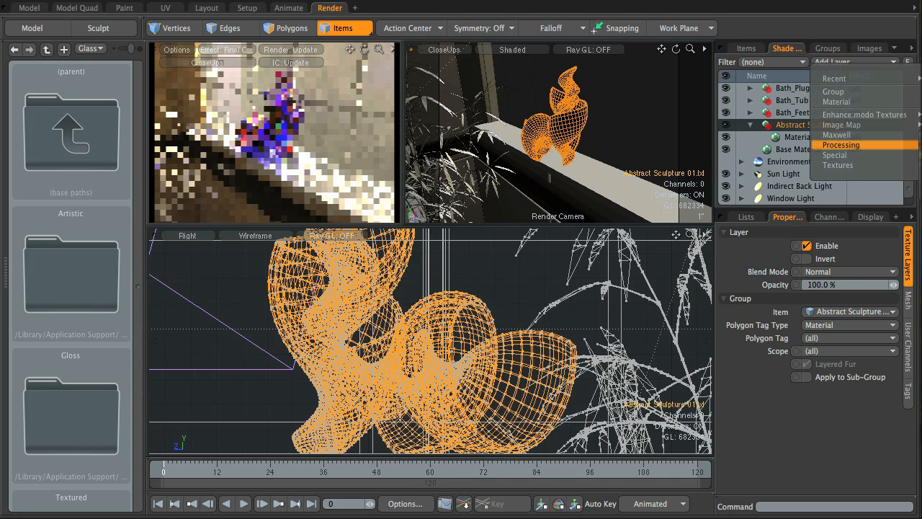
pyautogui.click(921, 155)
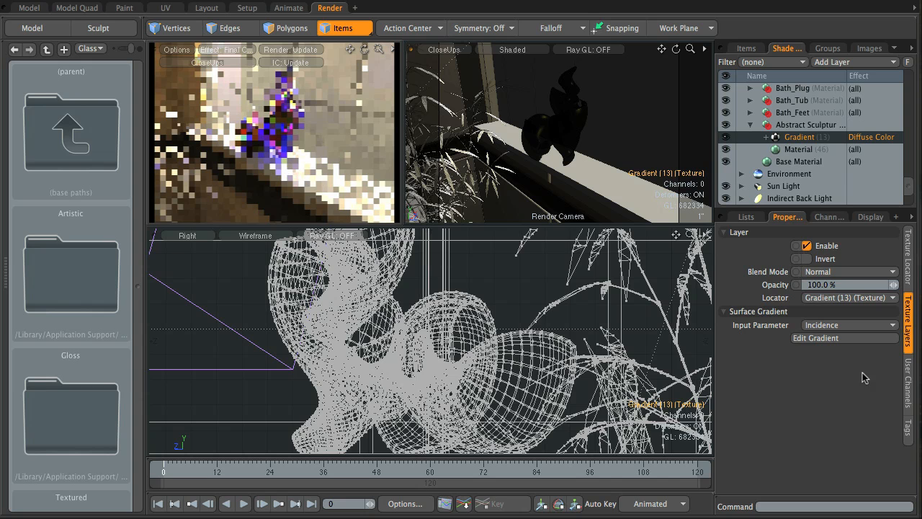
# - Open the new gradient for editing and move its RGB color key to about 91% input
pyautogui.click(843, 340)
pyautogui.moveTo(665, 212); pyautogui.dragTo(402, 110)
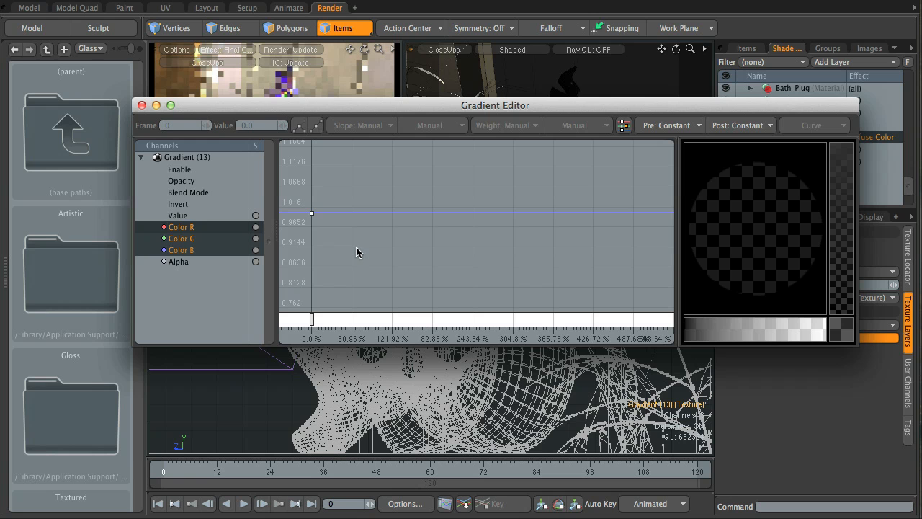
pyautogui.scroll(-8, 349, 229)
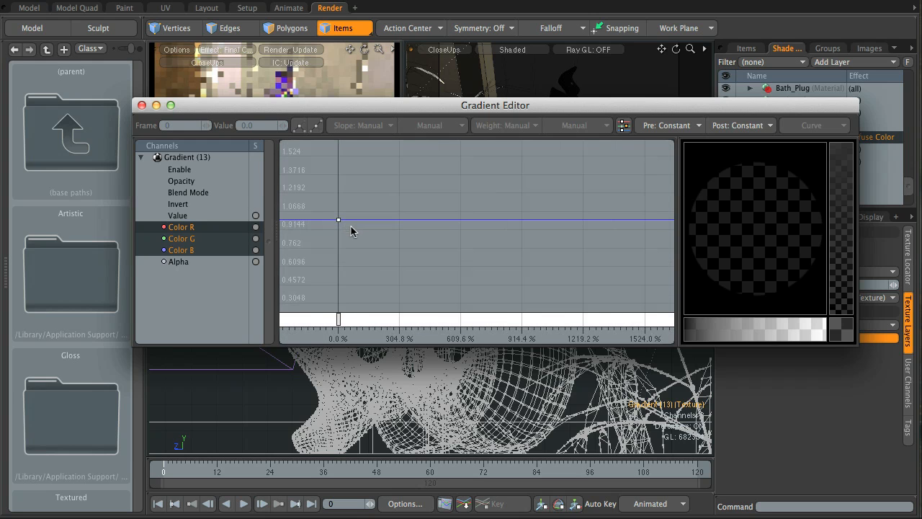
pyautogui.moveTo(340, 320)
pyautogui.mouseDown()
pyautogui.moveTo(383, 325)
pyautogui.moveTo(356, 322)
pyautogui.mouseUp()
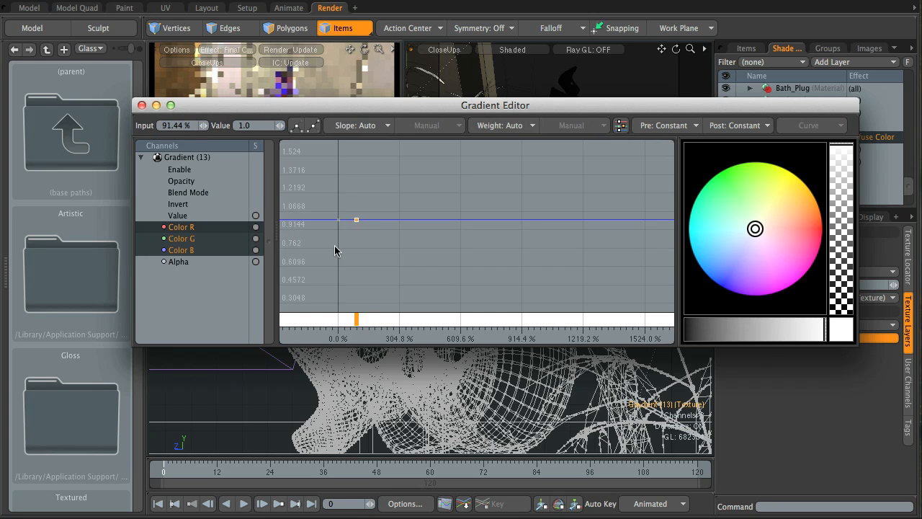
# - Lower the red channel's key near 91% input to a value of about 0.87
pyautogui.moveTo(357, 244); pyautogui.dragTo(434, 246, button='middle')
pyautogui.keyDown('ctrl'); pyautogui.keyDown('alt'); pyautogui.moveTo(435, 242); pyautogui.dragTo(568, 245); pyautogui.keyUp('alt'); pyautogui.keyUp('ctrl')
pyautogui.keyDown('alt'); pyautogui.moveTo(411, 249); pyautogui.dragTo(590, 236); pyautogui.keyUp('alt')
pyautogui.moveTo(495, 242)
pyautogui.keyDown('alt'); pyautogui.mouseDown()
pyautogui.moveTo(509, 240)
pyautogui.moveTo(499, 242)
pyautogui.mouseUp(); pyautogui.keyUp('alt')
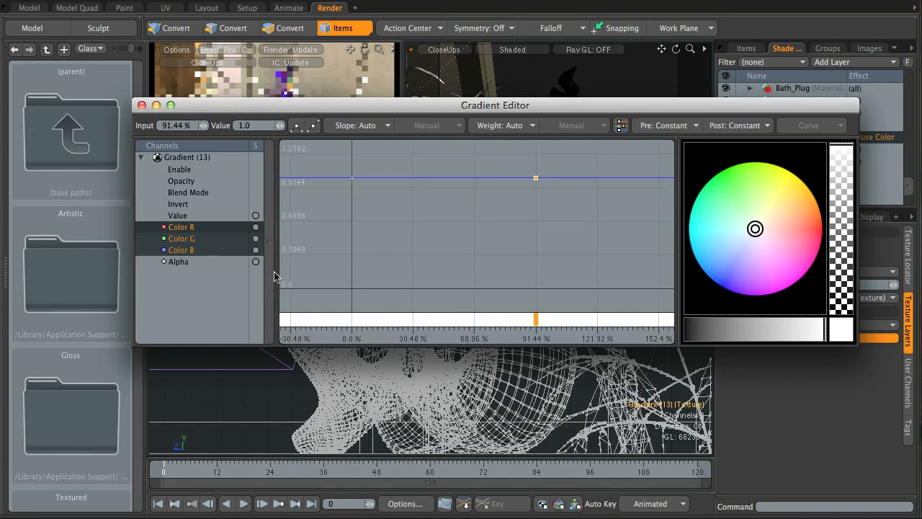
pyautogui.click(181, 227)
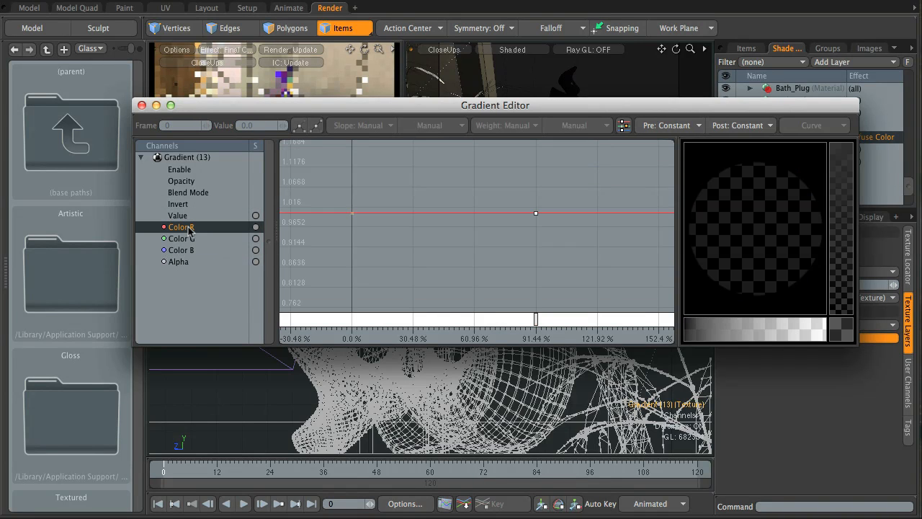
pyautogui.keyDown('alt'); pyautogui.moveTo(494, 255); pyautogui.dragTo(507, 239); pyautogui.keyUp('alt')
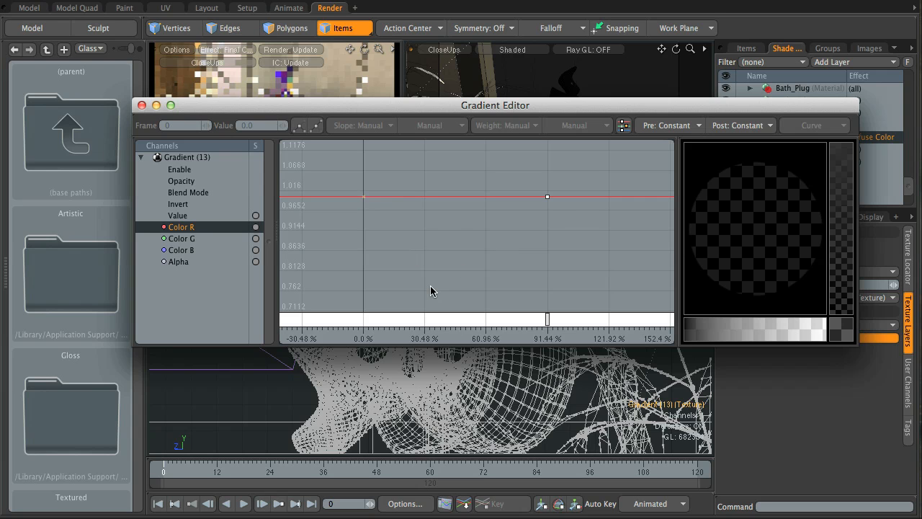
pyautogui.click(547, 197)
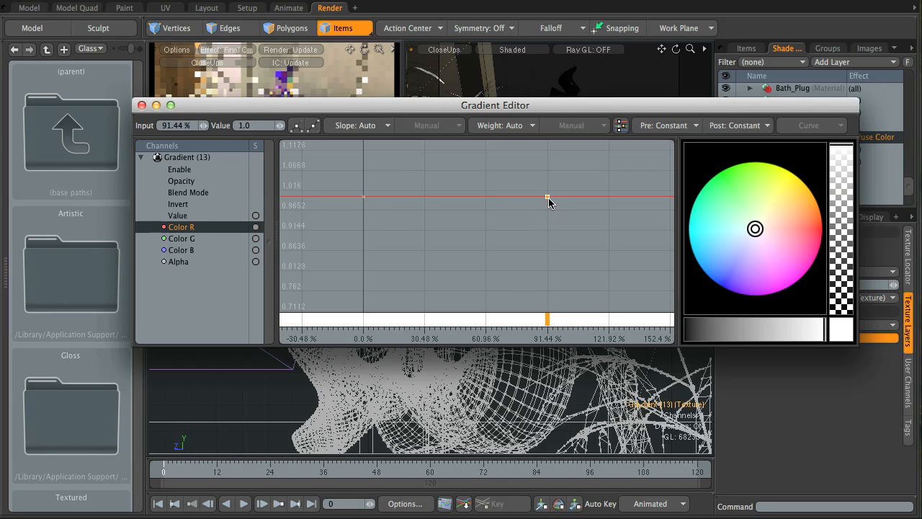
pyautogui.moveTo(548, 197); pyautogui.dragTo(545, 251)
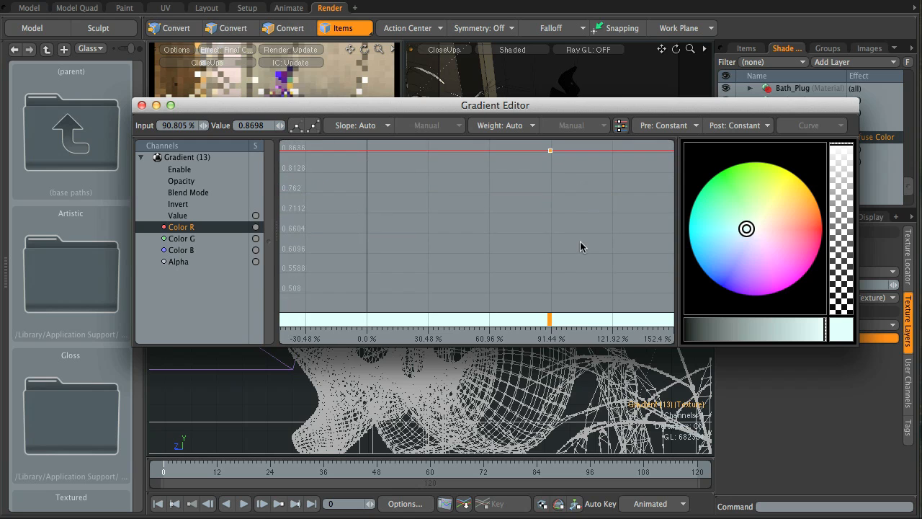
# - Add a red channel key near 0% input and lower its value to about 0.06
pyautogui.keyDown('ctrl'); pyautogui.keyDown('alt'); pyautogui.moveTo(469, 222); pyautogui.dragTo(418, 286); pyautogui.keyUp('alt'); pyautogui.keyUp('ctrl')
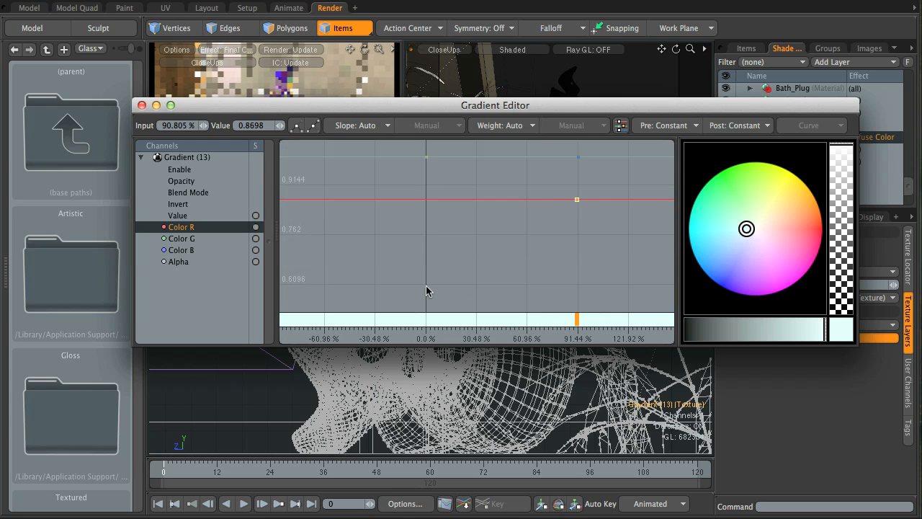
pyautogui.click(425, 286)
pyautogui.keyDown('ctrl'); pyautogui.keyDown('alt'); pyautogui.moveTo(480, 286); pyautogui.dragTo(478, 216); pyautogui.keyUp('alt'); pyautogui.keyUp('ctrl')
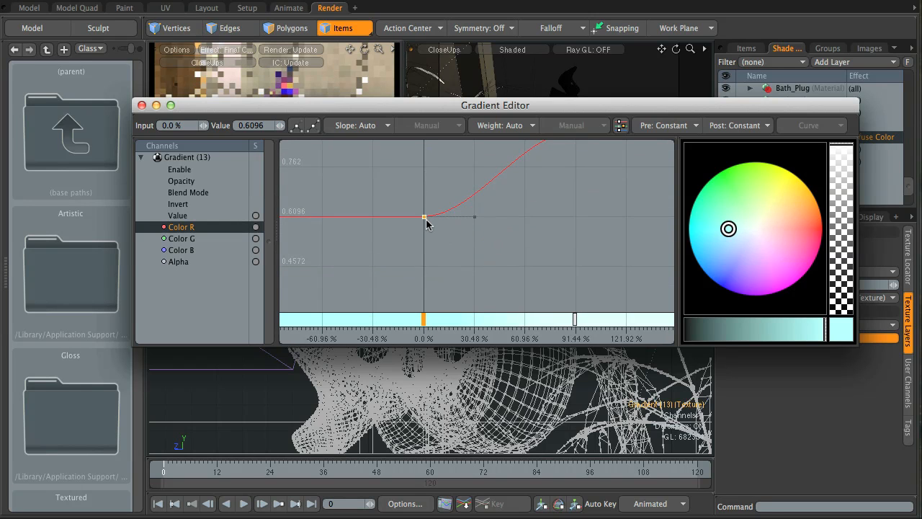
pyautogui.moveTo(427, 221); pyautogui.dragTo(425, 299)
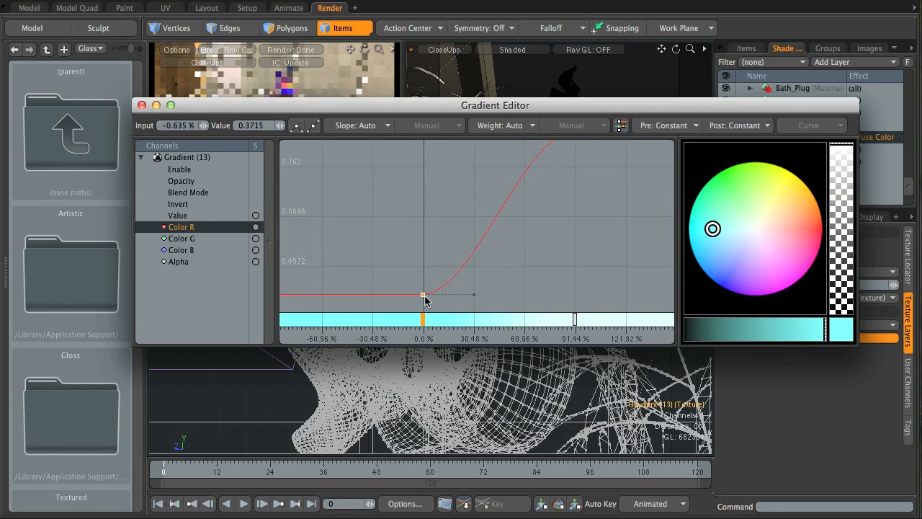
pyautogui.keyDown('ctrl'); pyautogui.keyDown('alt'); pyautogui.moveTo(484, 299); pyautogui.dragTo(492, 237); pyautogui.keyUp('alt'); pyautogui.keyUp('ctrl')
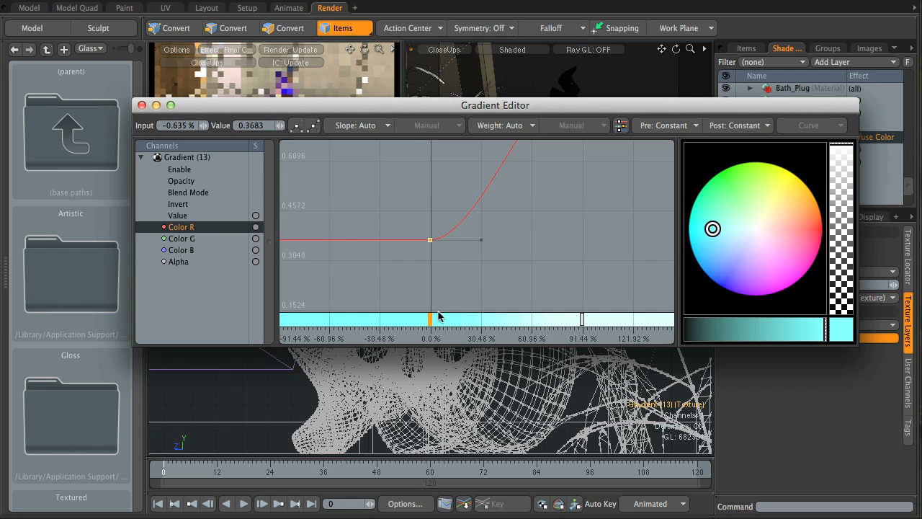
pyautogui.keyDown('ctrl'); pyautogui.keyDown('alt'); pyautogui.moveTo(475, 287); pyautogui.dragTo(478, 206); pyautogui.keyUp('alt'); pyautogui.keyUp('ctrl')
pyautogui.moveTo(435, 178); pyautogui.dragTo(436, 275)
pyautogui.press('a')
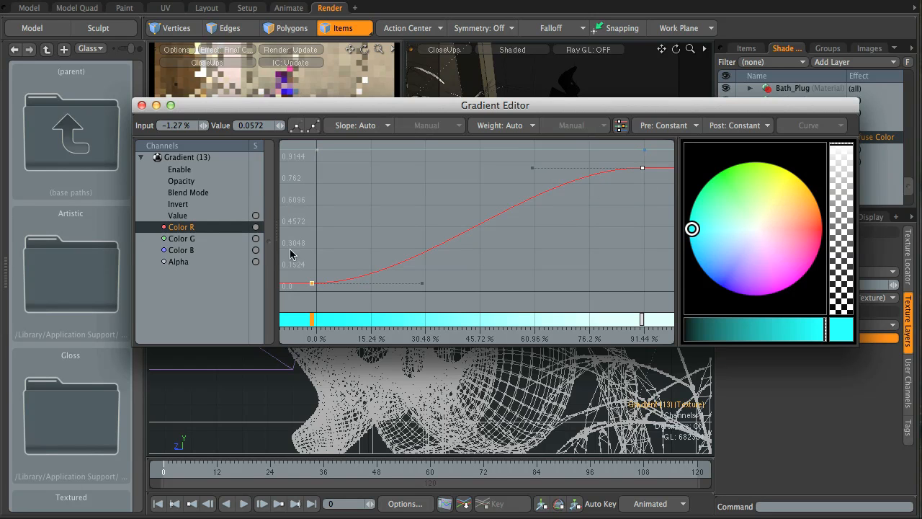
# - Add a green channel key at about 3% input with a value of about 0.61
pyautogui.click(188, 242)
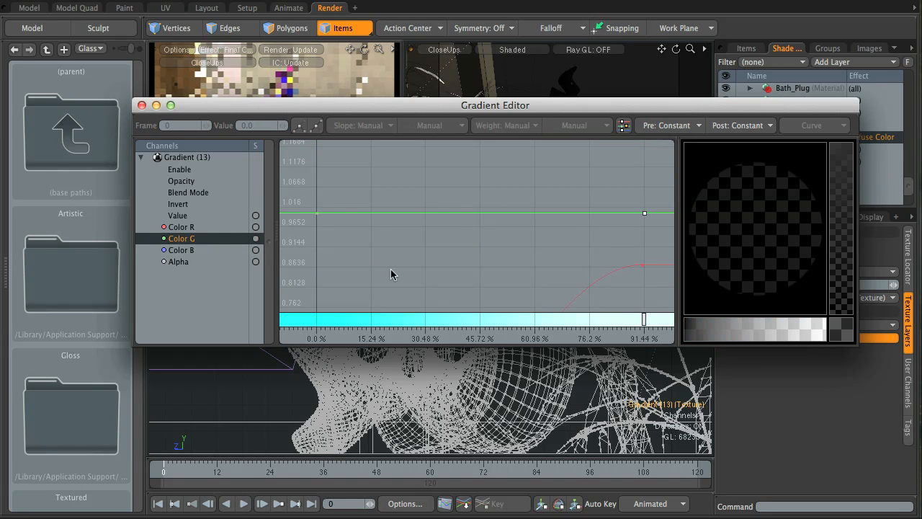
pyautogui.click(645, 216)
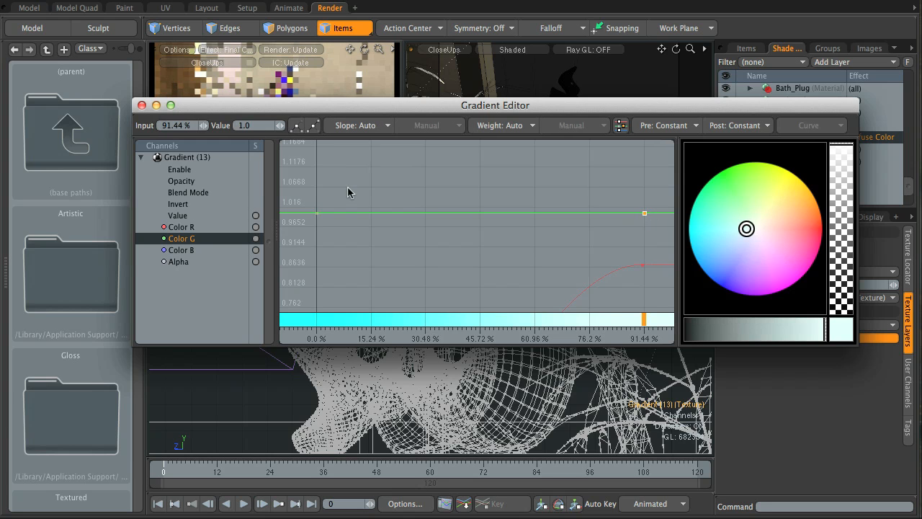
pyautogui.keyDown('alt'); pyautogui.moveTo(451, 253); pyautogui.dragTo(459, 181); pyautogui.keyUp('alt')
pyautogui.keyDown('alt'); pyautogui.moveTo(452, 257); pyautogui.dragTo(391, 192); pyautogui.keyUp('alt')
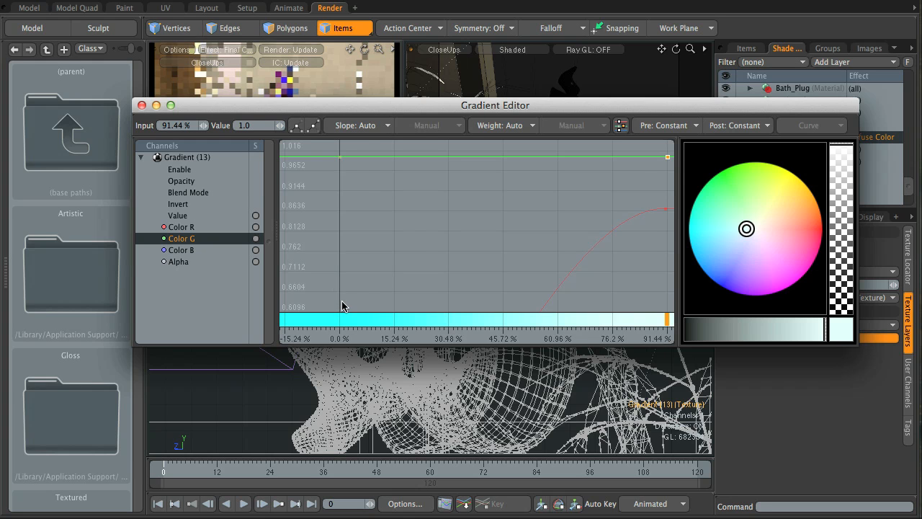
pyautogui.moveTo(340, 157); pyautogui.dragTo(342, 301)
pyautogui.keyDown('alt'); pyautogui.moveTo(467, 262); pyautogui.dragTo(465, 206); pyautogui.keyUp('alt')
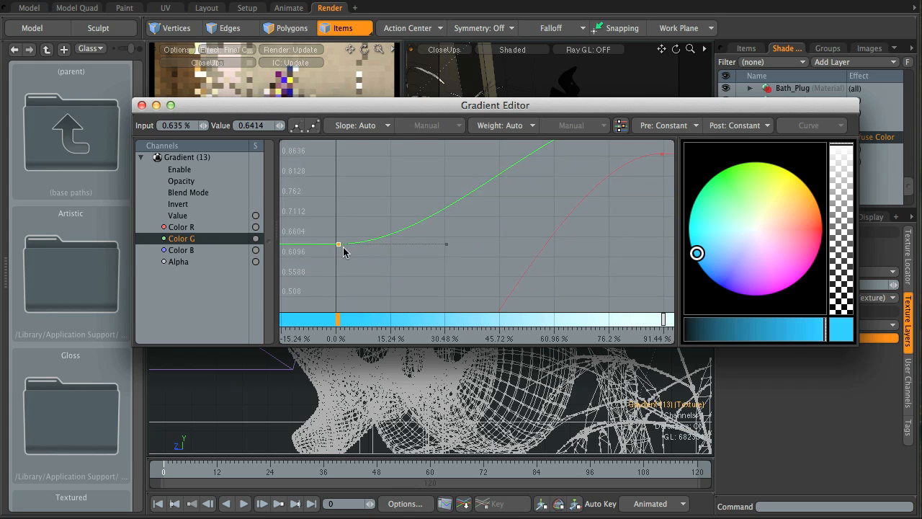
pyautogui.moveTo(340, 249); pyautogui.dragTo(351, 257)
pyautogui.keyDown('alt'); pyautogui.moveTo(430, 281); pyautogui.dragTo(441, 182); pyautogui.keyUp('alt')
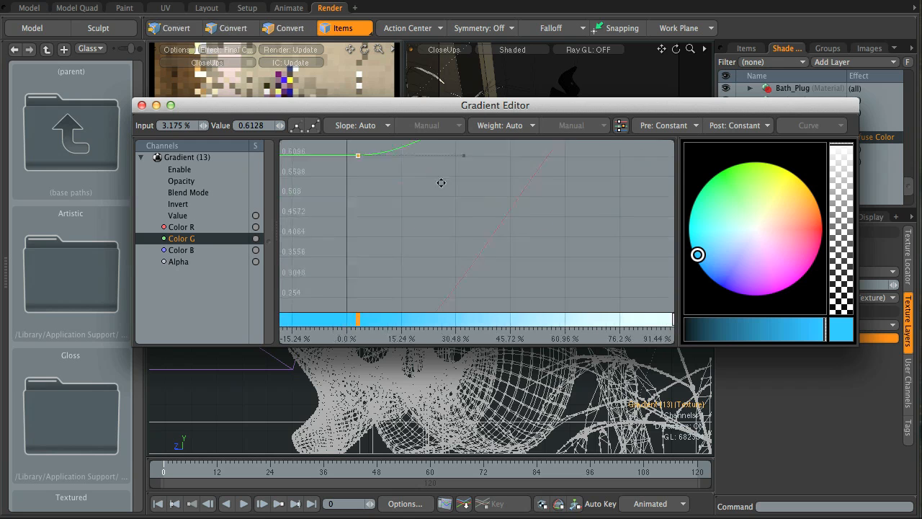
pyautogui.press('a')
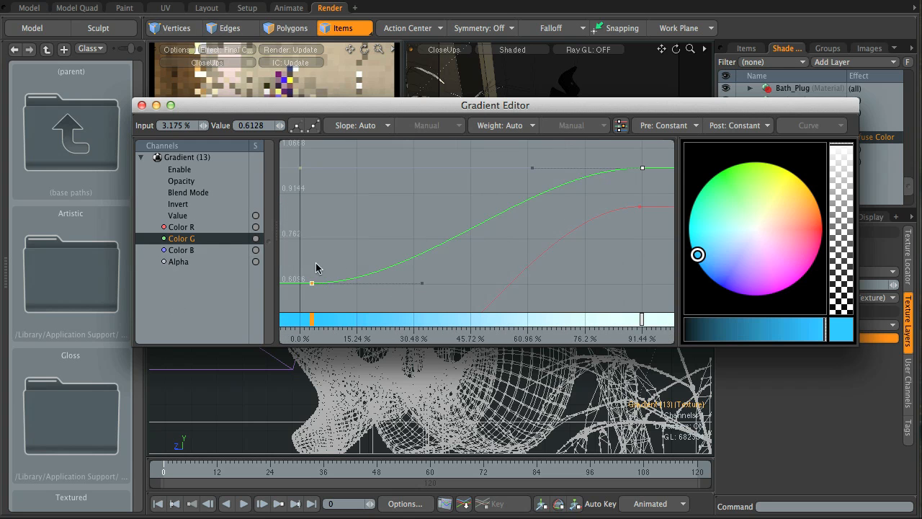
# - Add a blue channel key near 0% input, lower the 91.44% key to about 0.21, and close the Gradient Editor
pyautogui.scroll(-3, 443, 261)
pyautogui.keyDown('alt'); pyautogui.moveTo(448, 262); pyautogui.dragTo(453, 208); pyautogui.keyUp('alt')
pyautogui.click(181, 250)
pyautogui.keyDown('ctrl'); pyautogui.keyDown('alt'); pyautogui.moveTo(397, 281); pyautogui.dragTo(434, 237); pyautogui.keyUp('alt'); pyautogui.keyUp('ctrl')
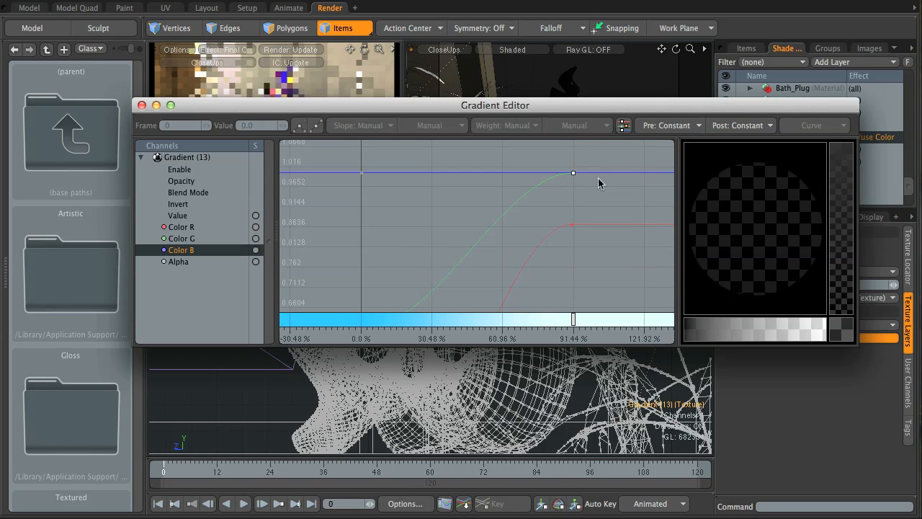
pyautogui.click(363, 175)
pyautogui.moveTo(574, 174); pyautogui.dragTo(525, 191)
pyautogui.keyDown('ctrl'); pyautogui.keyDown('alt'); pyautogui.moveTo(523, 225); pyautogui.dragTo(516, 207); pyautogui.keyUp('alt'); pyautogui.keyUp('ctrl')
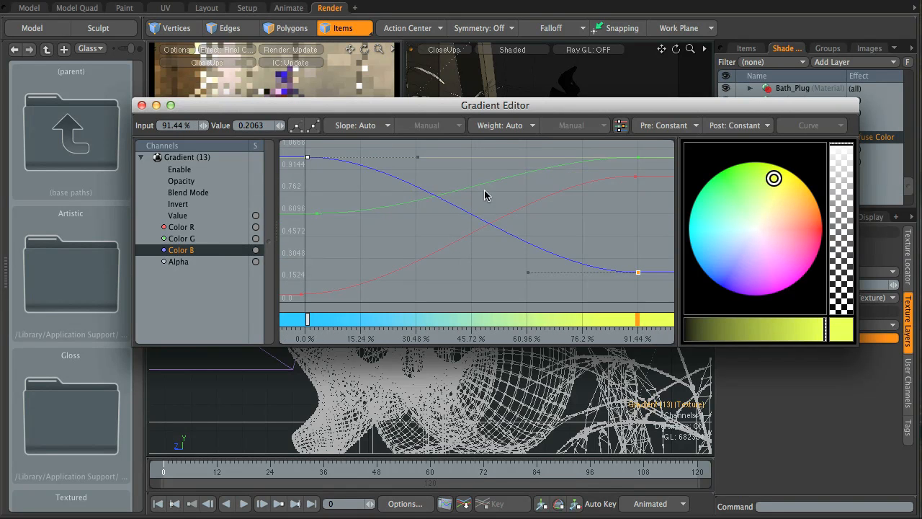
pyautogui.click(141, 105)
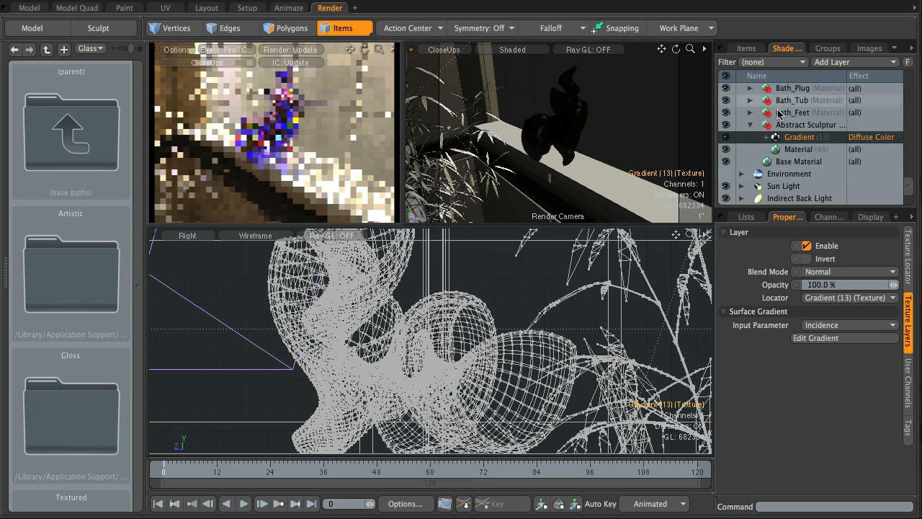
# - Collapse the Abstract Sculpture group and reframe the render camera to a lower, wider view of the sculpture
pyautogui.click(749, 124)
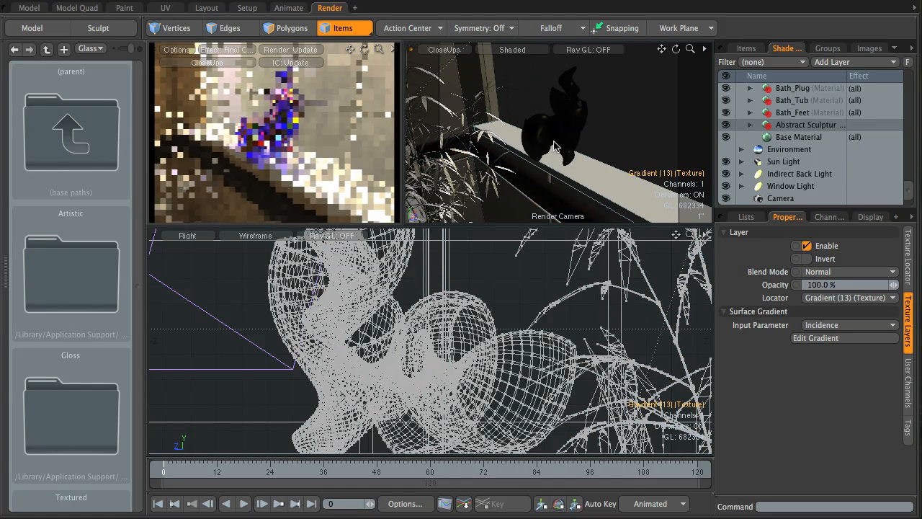
pyautogui.keyDown('alt'); pyautogui.moveTo(551, 171); pyautogui.dragTo(598, 131); pyautogui.keyUp('alt')
pyautogui.keyDown('ctrl'); pyautogui.keyDown('alt'); pyautogui.moveTo(517, 136); pyautogui.dragTo(624, 128); pyautogui.keyUp('alt'); pyautogui.keyUp('ctrl')
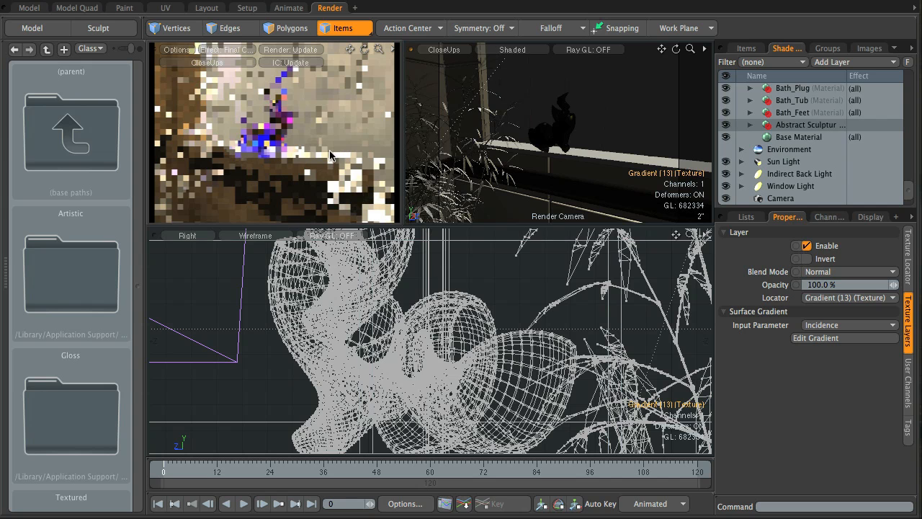
# - Switch the Right wireframe viewport to Perspective and show the whole bathroom at an angle
pyautogui.press('a')
pyautogui.click(198, 238)
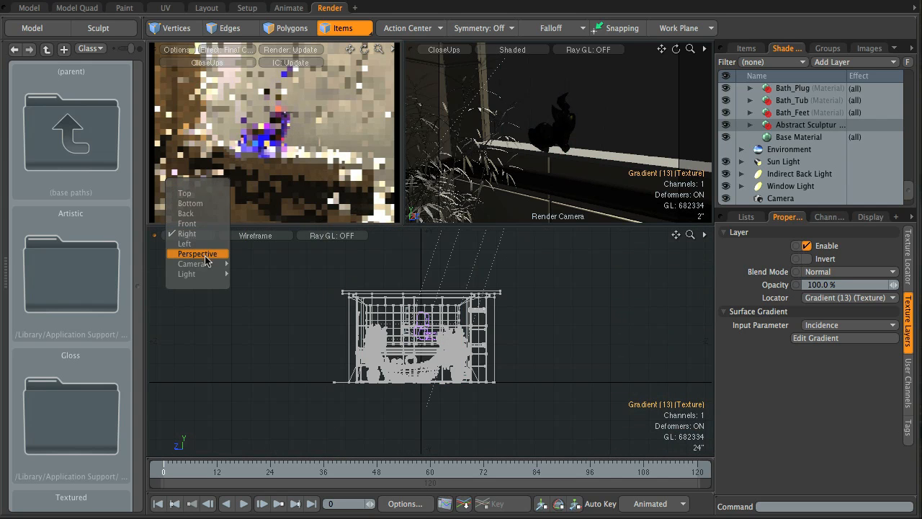
pyautogui.click(196, 251)
pyautogui.keyDown('alt'); pyautogui.moveTo(482, 315); pyautogui.dragTo(409, 294); pyautogui.keyUp('alt')
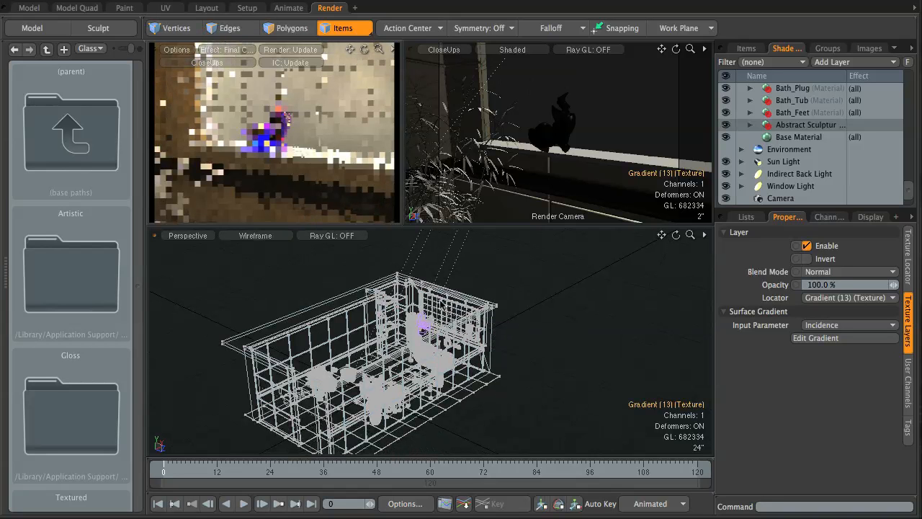
pyautogui.moveTo(518, 344)
pyautogui.keyDown('alt'); pyautogui.keyDown('shift'); pyautogui.mouseDown()
pyautogui.moveTo(531, 337)
pyautogui.moveTo(517, 323)
pyautogui.moveTo(513, 345)
pyautogui.mouseUp(); pyautogui.keyUp('shift'); pyautogui.keyUp('alt')
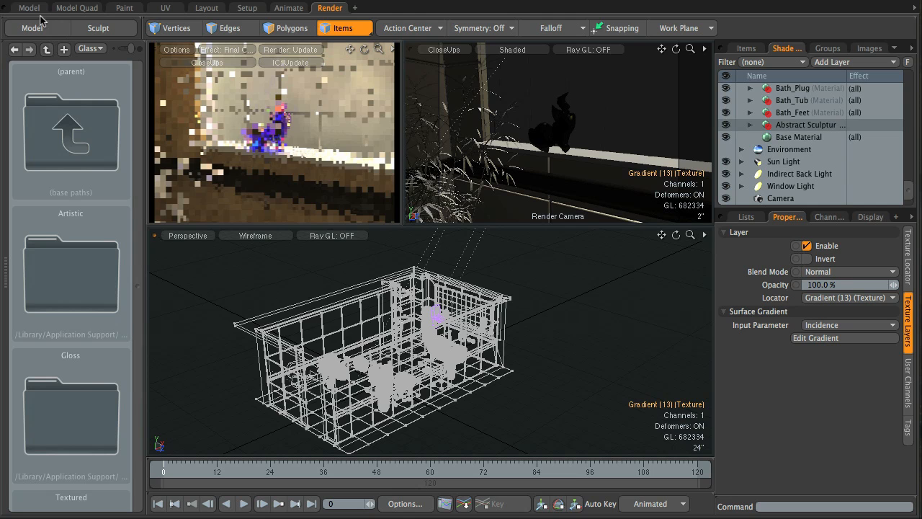
# - Switch to the Model layout and rename the last mesh in the bathroom scene's item list as Ouside
pyautogui.click(39, 10)
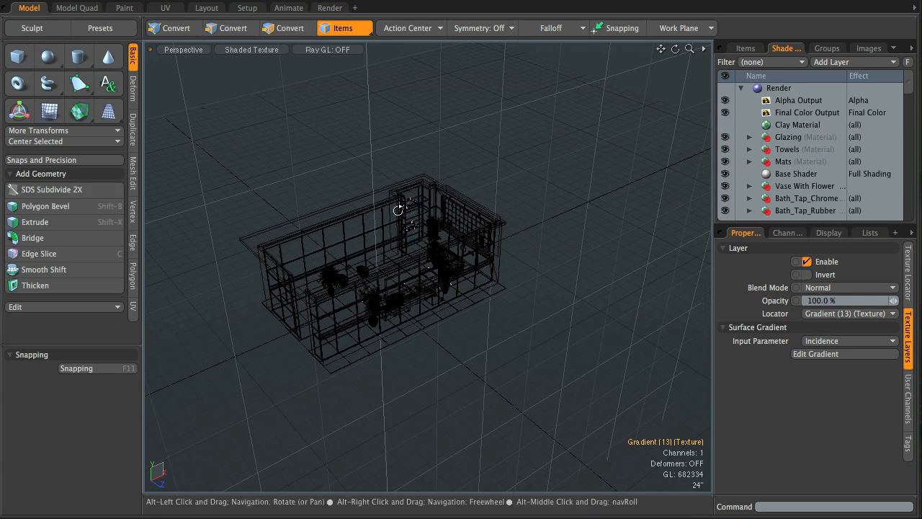
pyautogui.click(745, 49)
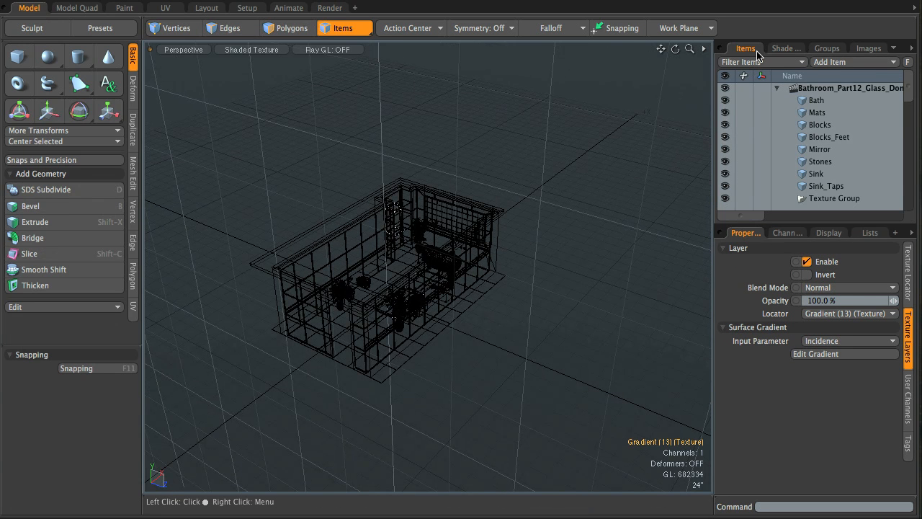
pyautogui.scroll(-10, 828, 130)
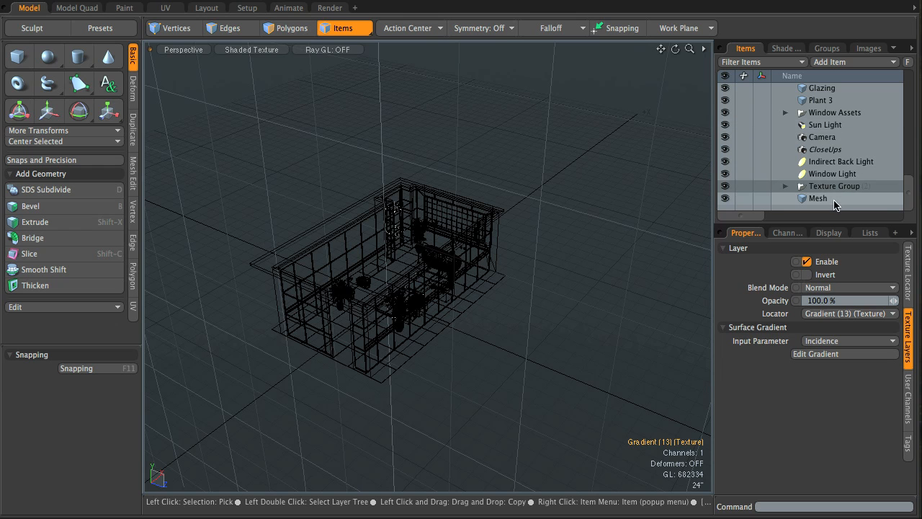
pyautogui.rightClick(832, 199)
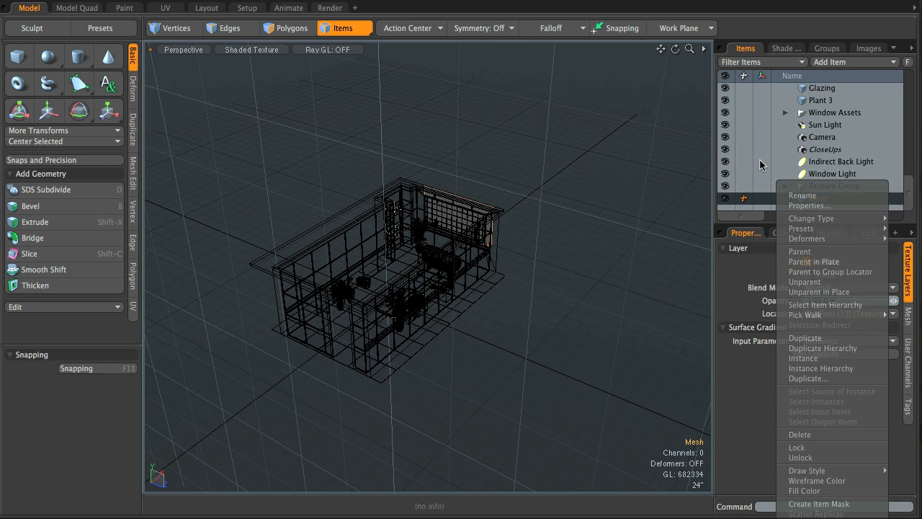
pyautogui.press('Escape')
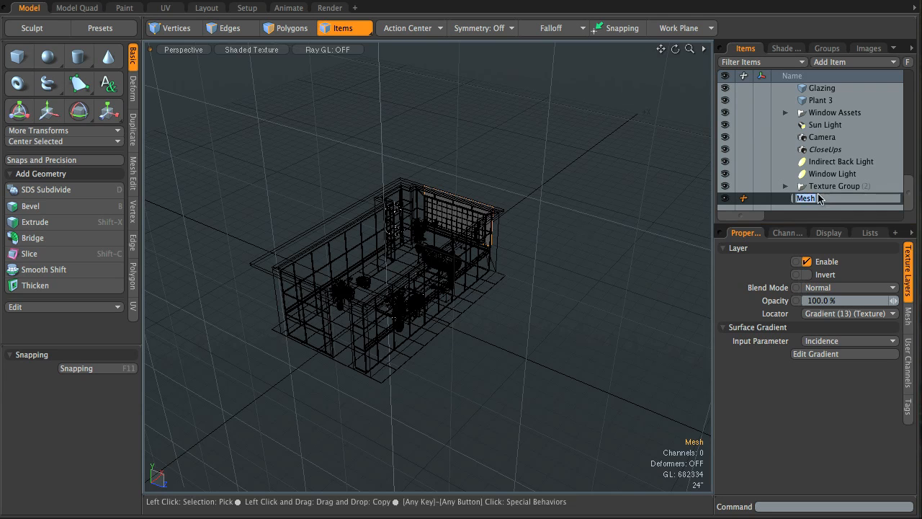
pyautogui.doubleClick(817, 199)
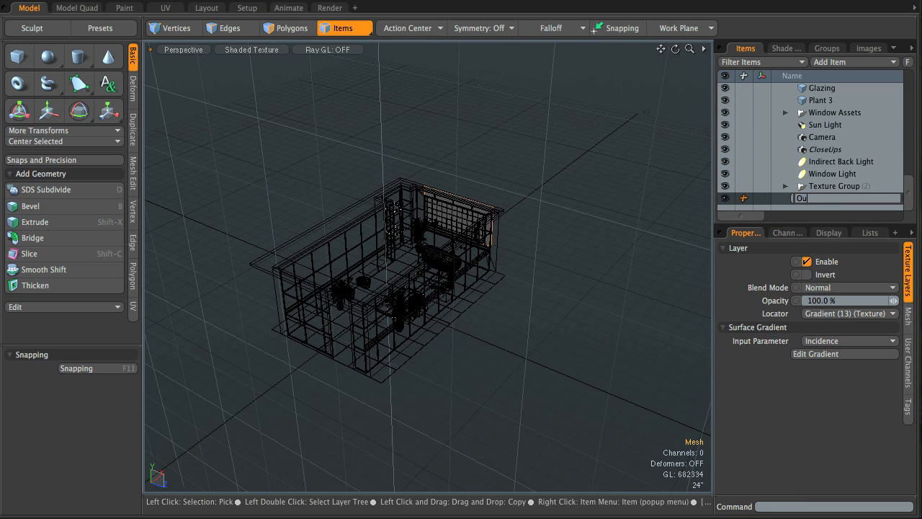
pyautogui.press('Return')
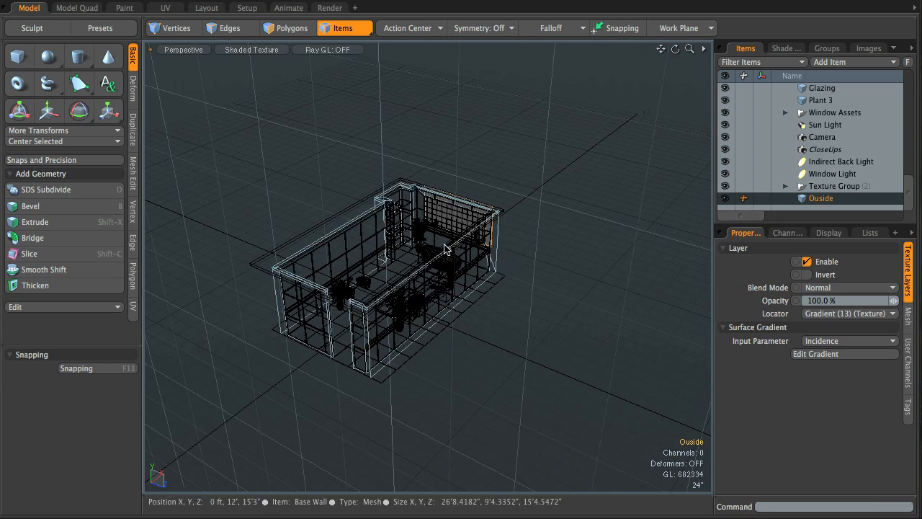
# - Examine the size and placement of the flat plane behind the bathroom window from several angles
pyautogui.scroll(3, 512, 256)
pyautogui.keyDown('alt'); pyautogui.moveTo(511, 256); pyautogui.dragTo(634, 281); pyautogui.keyUp('alt')
pyautogui.click(15, 60)
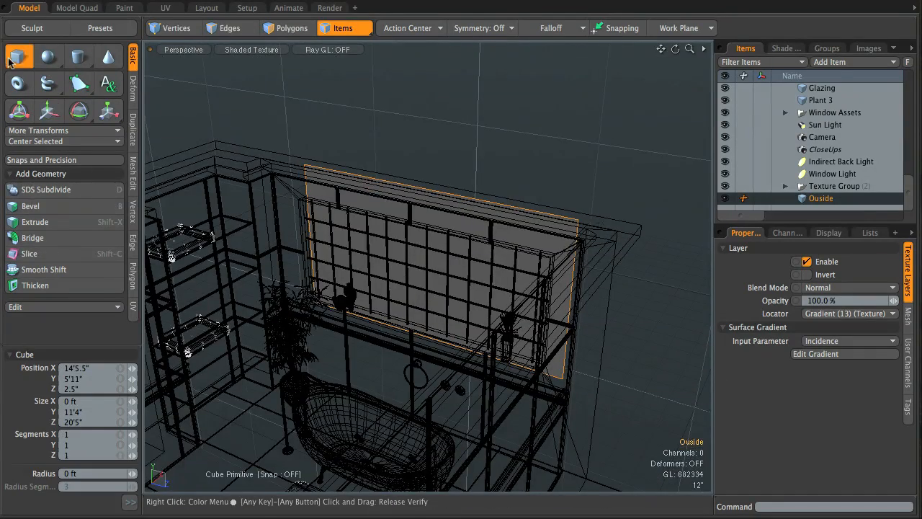
pyautogui.keyDown('alt'); pyautogui.moveTo(364, 282); pyautogui.dragTo(515, 331); pyautogui.keyUp('alt')
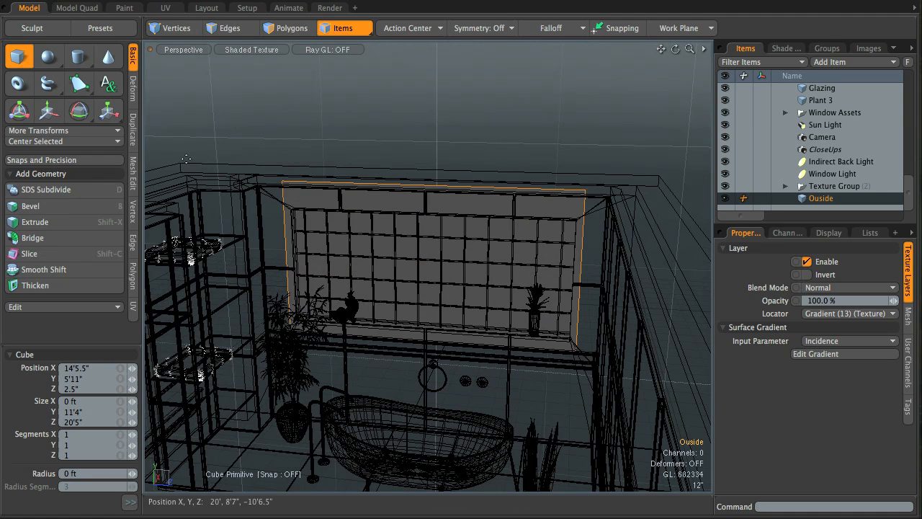
pyautogui.press('space')
pyautogui.keyDown('alt'); pyautogui.moveTo(559, 151); pyautogui.dragTo(664, 233); pyautogui.keyUp('alt')
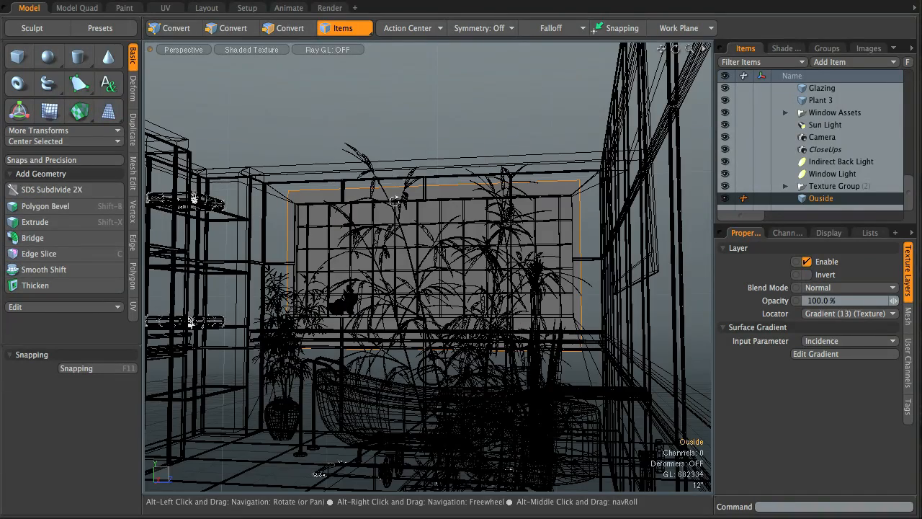
pyautogui.keyDown('alt'); pyautogui.moveTo(285, 229); pyautogui.dragTo(355, 290); pyautogui.keyUp('alt')
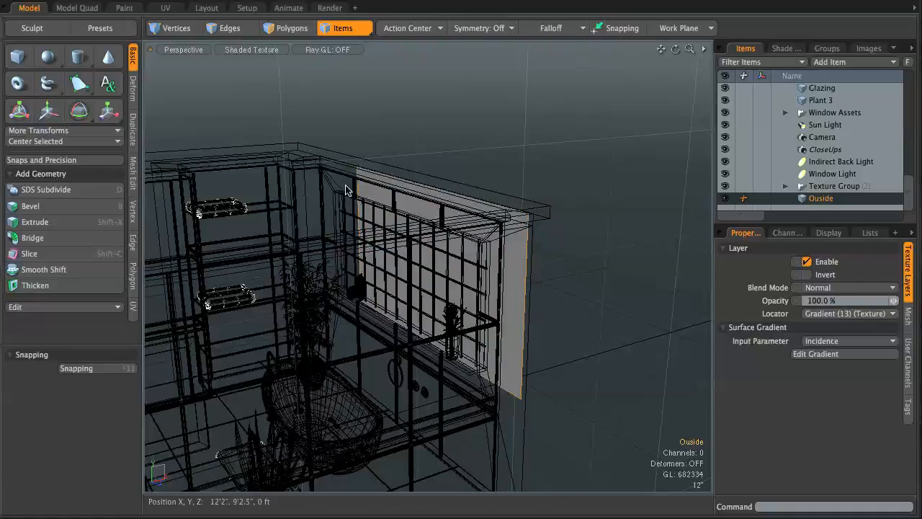
pyautogui.keyDown('alt'); pyautogui.moveTo(436, 261); pyautogui.dragTo(469, 280); pyautogui.keyUp('alt')
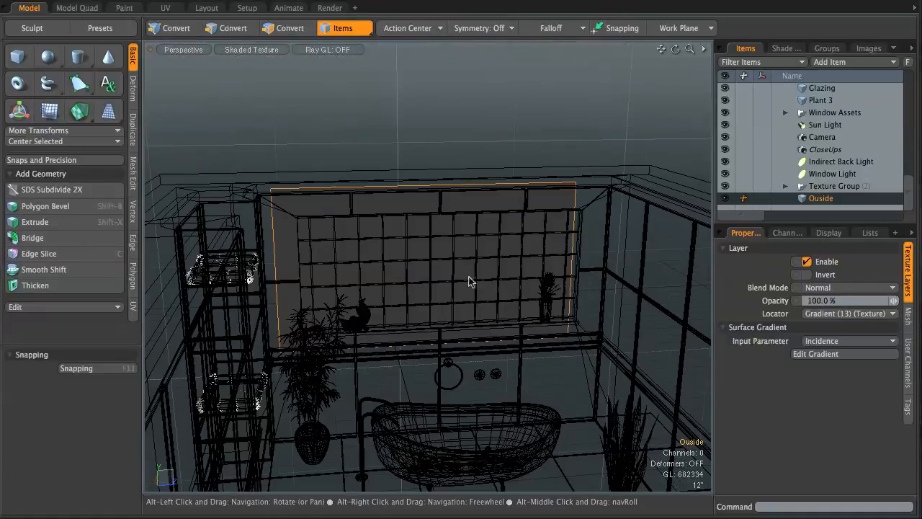
# - Inspect the Ouside mesh's UV map in the UV layout and compare it with the plane in the Right view
pyautogui.click(869, 233)
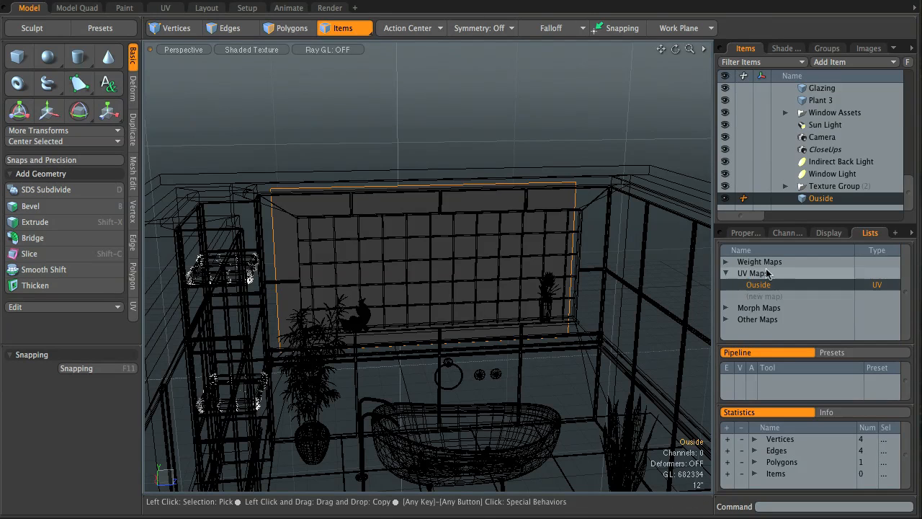
pyautogui.click(165, 8)
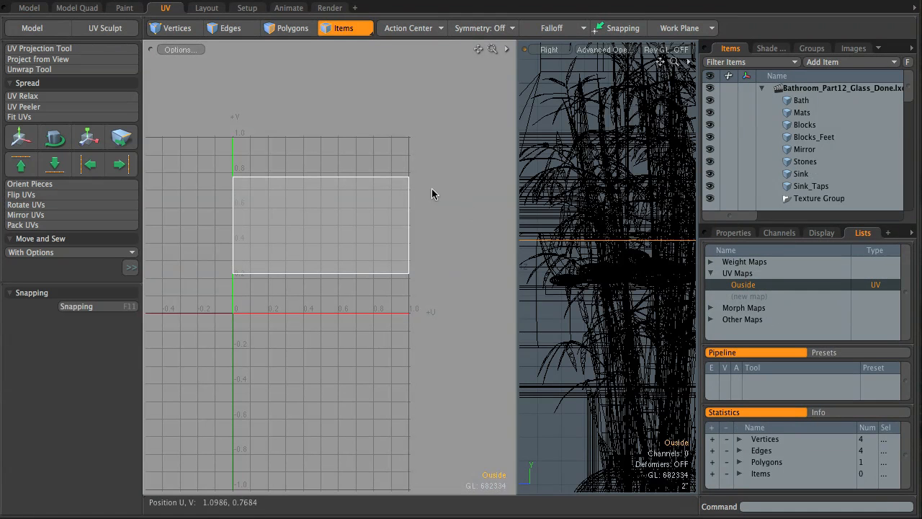
pyautogui.keyDown('alt'); pyautogui.moveTo(639, 306); pyautogui.dragTo(634, 289); pyautogui.keyUp('alt')
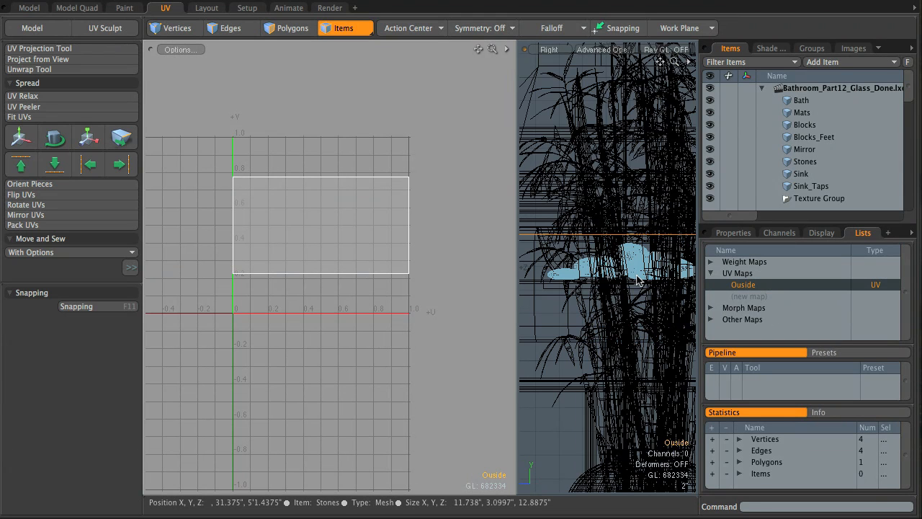
pyautogui.press('KP_1')
pyautogui.scroll(-10, 627, 275)
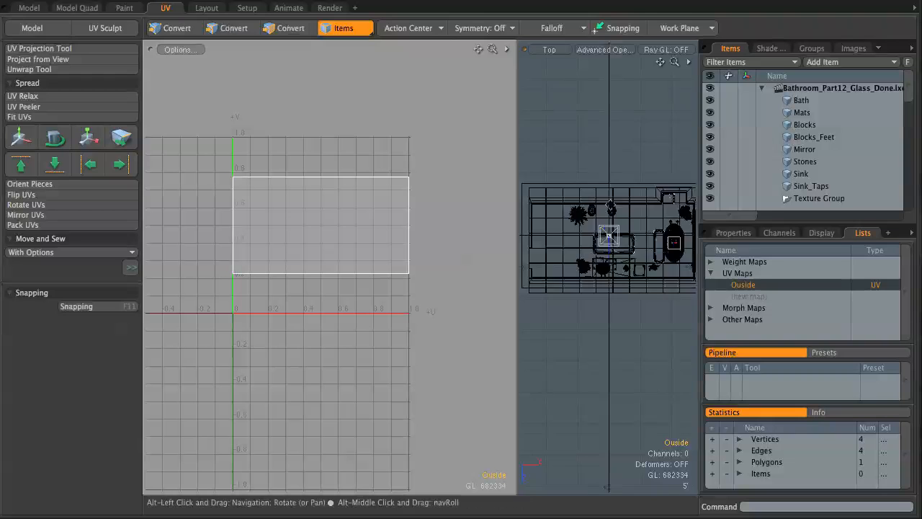
pyautogui.press('KP_2')
pyautogui.press('KP_3')
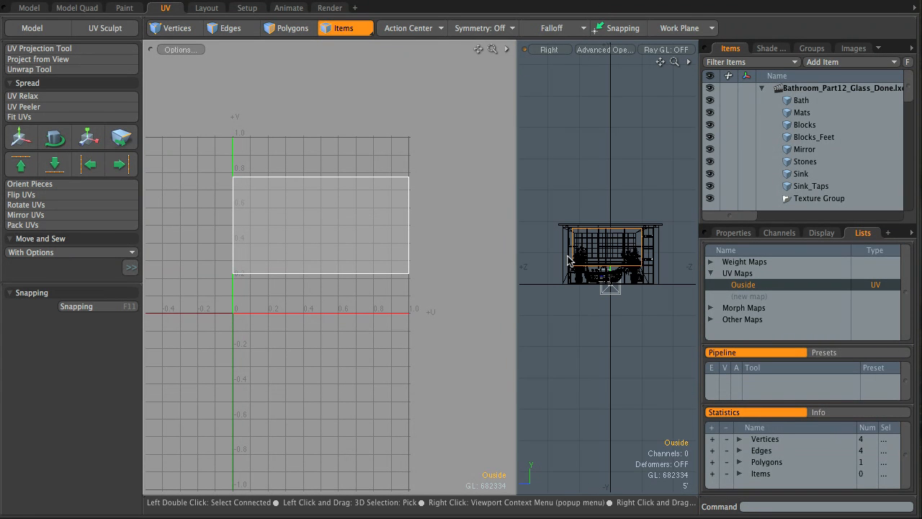
pyautogui.keyDown('alt'); pyautogui.moveTo(587, 241); pyautogui.dragTo(589, 240); pyautogui.keyUp('alt')
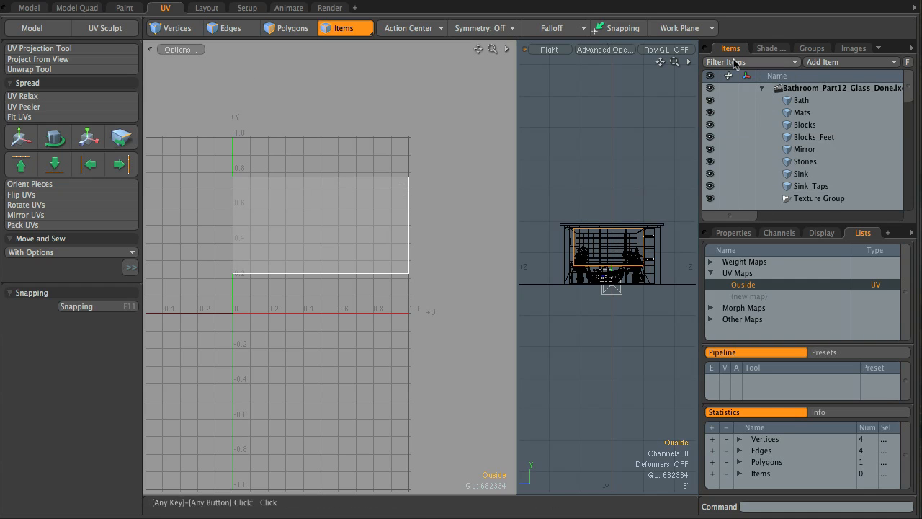
# - Filter the Shader Tree on the selected Ouside mesh
pyautogui.click(770, 49)
pyautogui.scroll(-5, 792, 167)
pyautogui.click(760, 62)
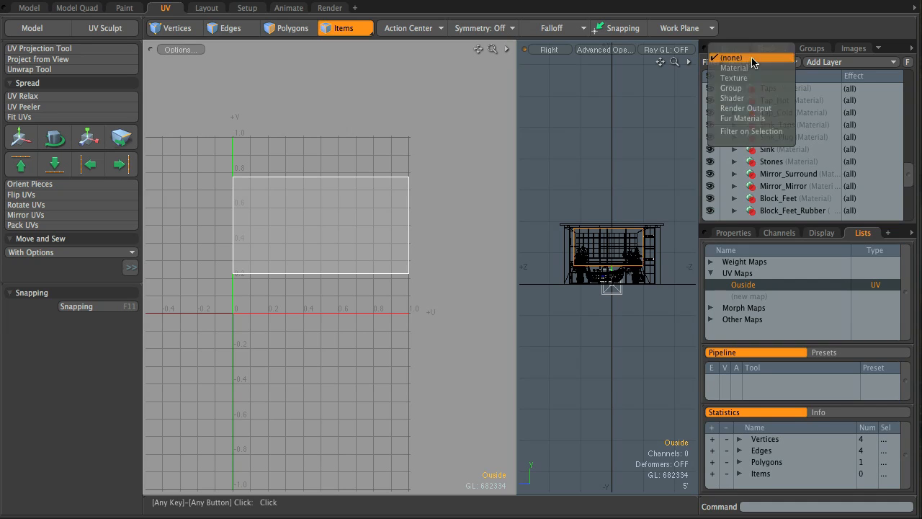
pyautogui.press('Escape')
pyautogui.click(757, 63)
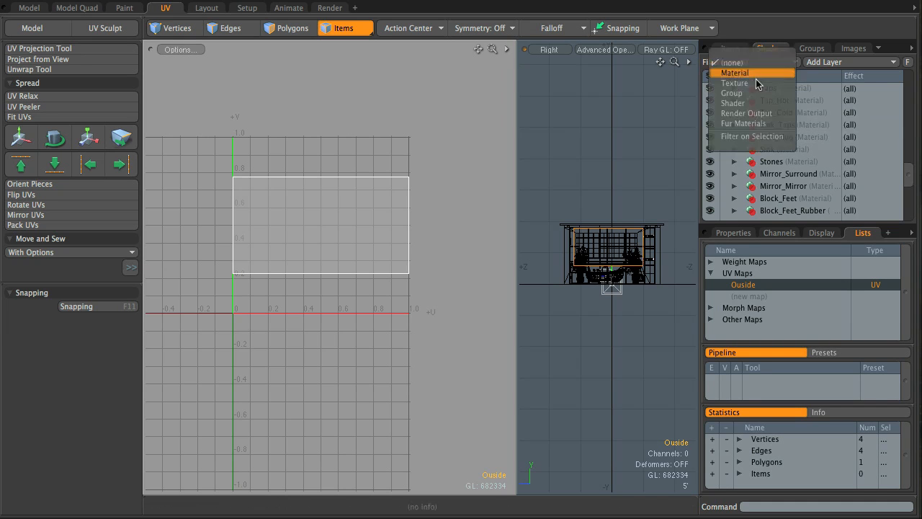
pyautogui.click(763, 137)
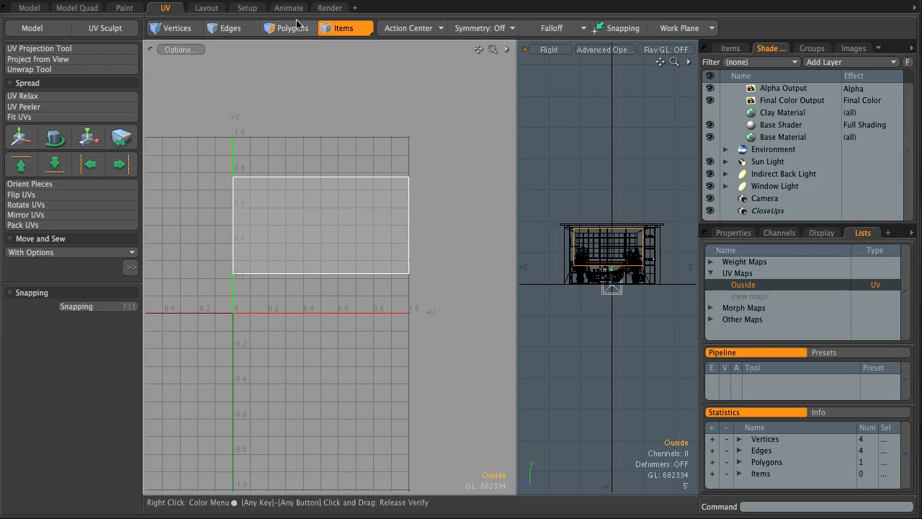
# - In the Render layout, select the polygon outside the window and assign it a white material named Outside with 80% diffuse and 20% specular
pyautogui.click(329, 8)
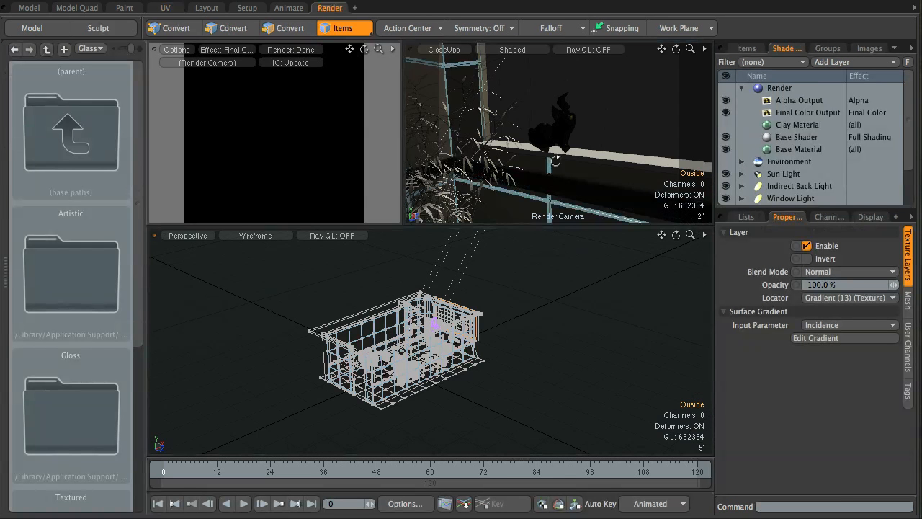
pyautogui.keyDown('ctrl'); pyautogui.keyDown('alt'); pyautogui.moveTo(567, 154); pyautogui.dragTo(428, 154); pyautogui.keyUp('alt'); pyautogui.keyUp('ctrl')
pyautogui.moveTo(533, 144)
pyautogui.keyDown('alt'); pyautogui.mouseDown()
pyautogui.moveTo(603, 122)
pyautogui.moveTo(580, 137)
pyautogui.moveTo(450, 154)
pyautogui.moveTo(535, 140)
pyautogui.mouseUp(); pyautogui.keyUp('alt')
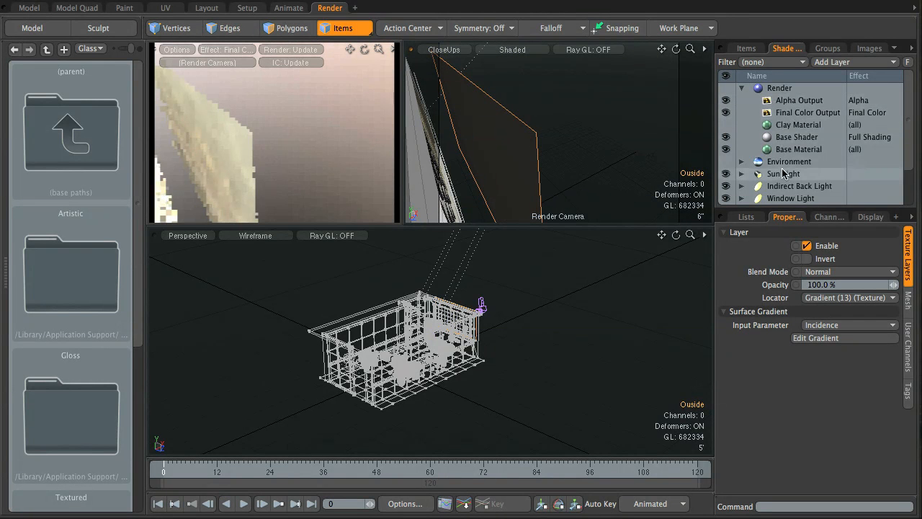
pyautogui.keyDown('alt'); pyautogui.moveTo(508, 154); pyautogui.dragTo(549, 108); pyautogui.keyUp('alt')
pyautogui.click(547, 108)
pyautogui.press('m')
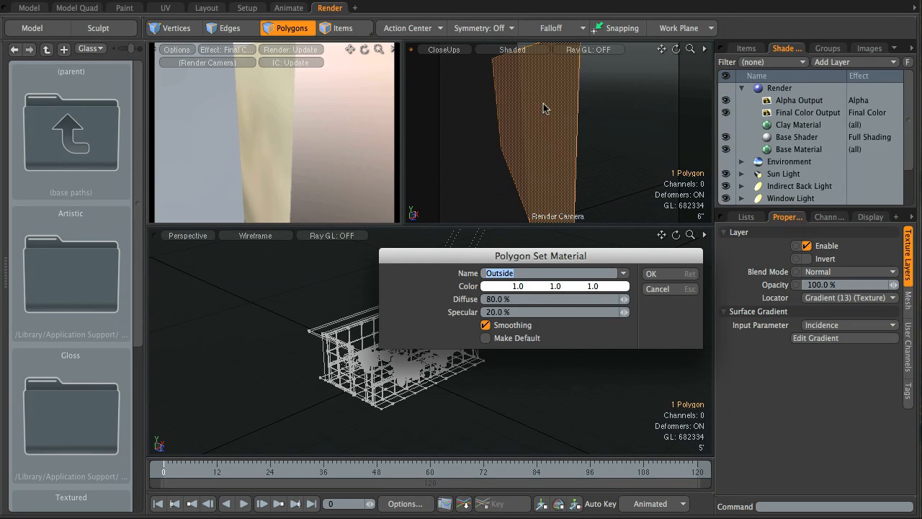
pyautogui.press('Return')
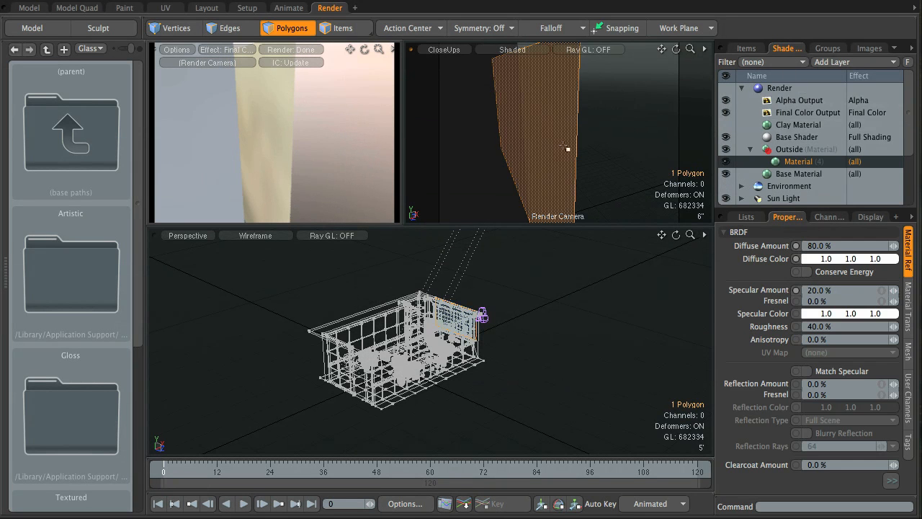
# - Reframe the window from inside, add Landscapes0173_L.jpg as an image map in the Outside material group, and turn off its antialiasing
pyautogui.keyDown('alt'); pyautogui.moveTo(493, 147); pyautogui.dragTo(615, 143); pyautogui.keyUp('alt')
pyautogui.keyDown('ctrl'); pyautogui.keyDown('alt'); pyautogui.moveTo(545, 143); pyautogui.dragTo(673, 134); pyautogui.keyUp('alt'); pyautogui.keyUp('ctrl')
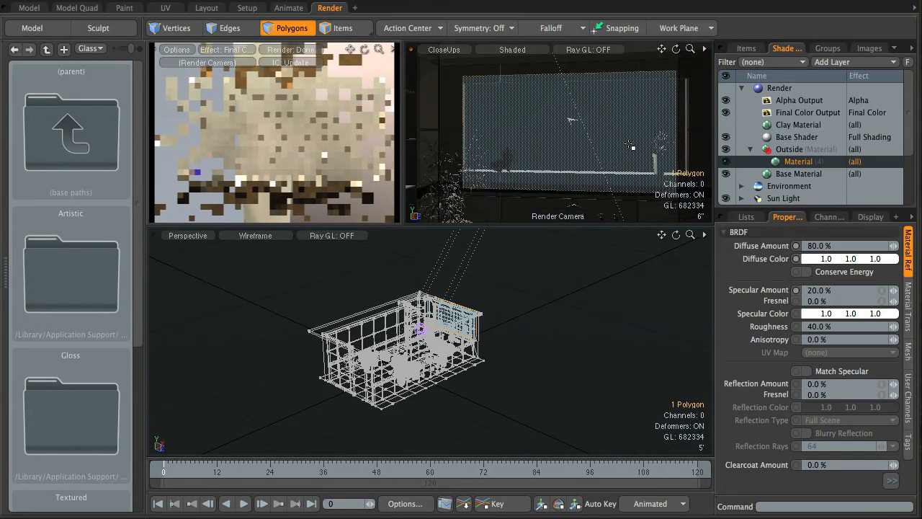
pyautogui.click(798, 162)
pyautogui.click(792, 150)
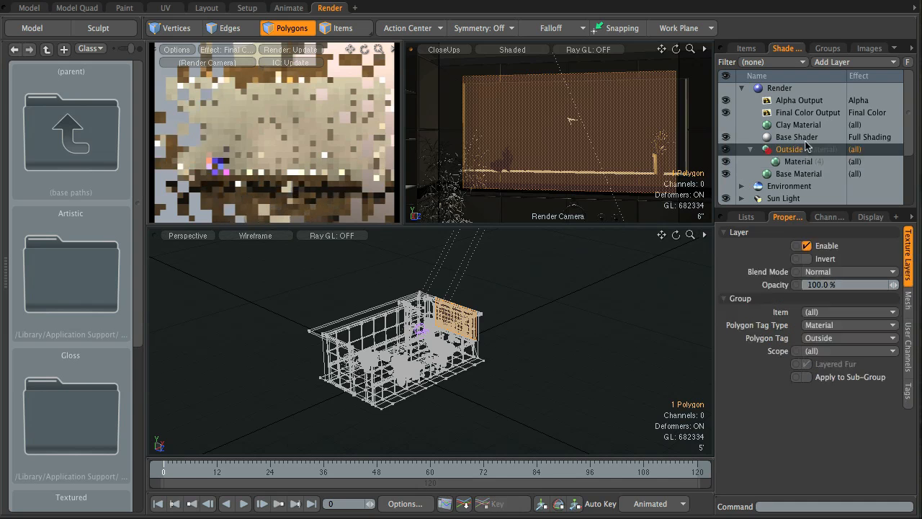
pyautogui.click(883, 65)
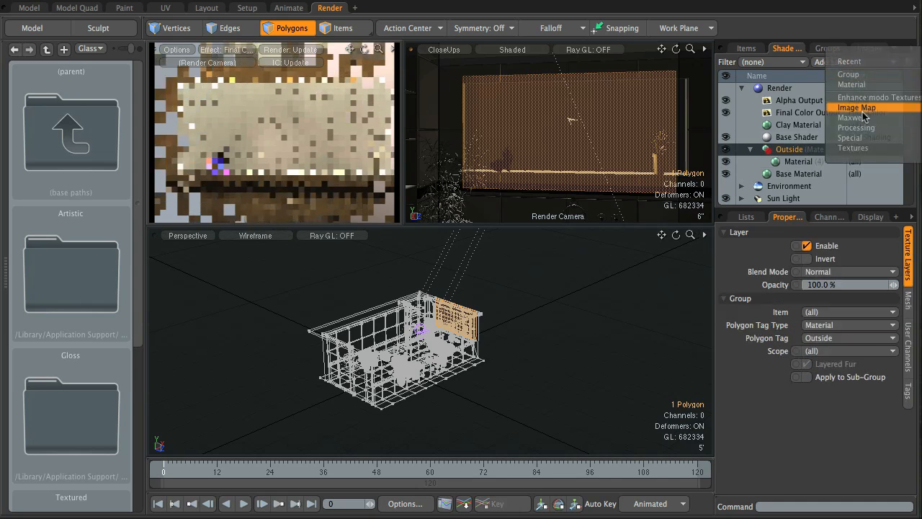
pyautogui.click(857, 107)
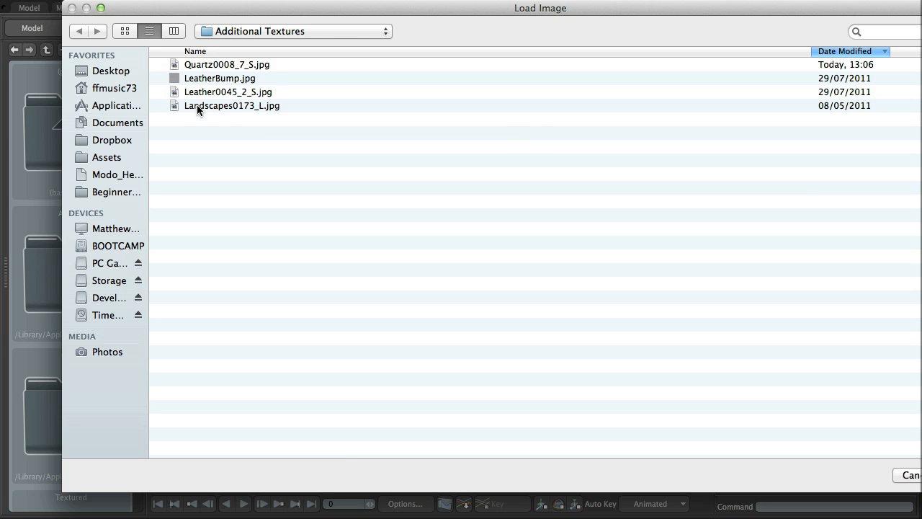
pyautogui.click(239, 105)
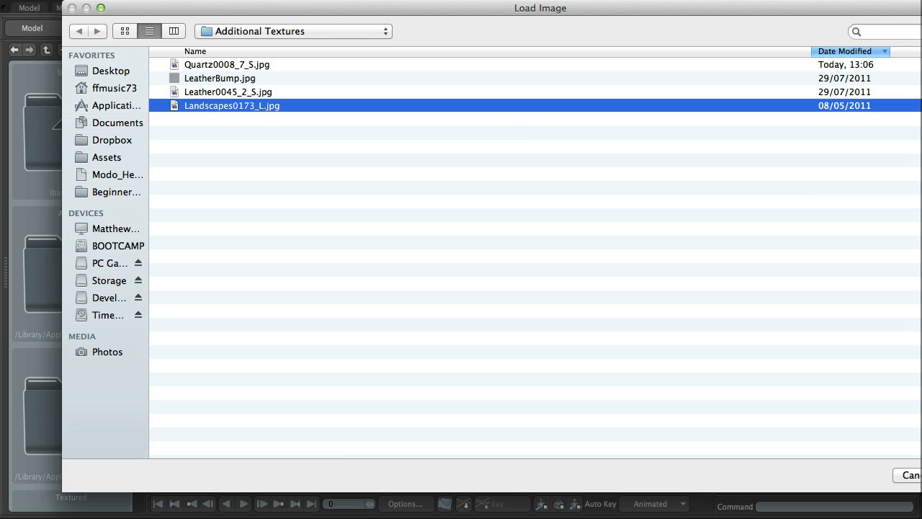
pyautogui.press('Return')
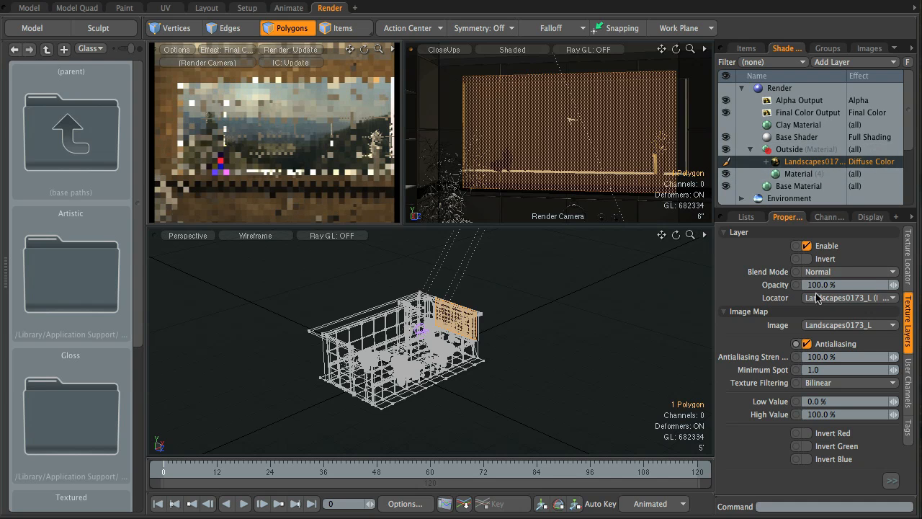
pyautogui.click(806, 344)
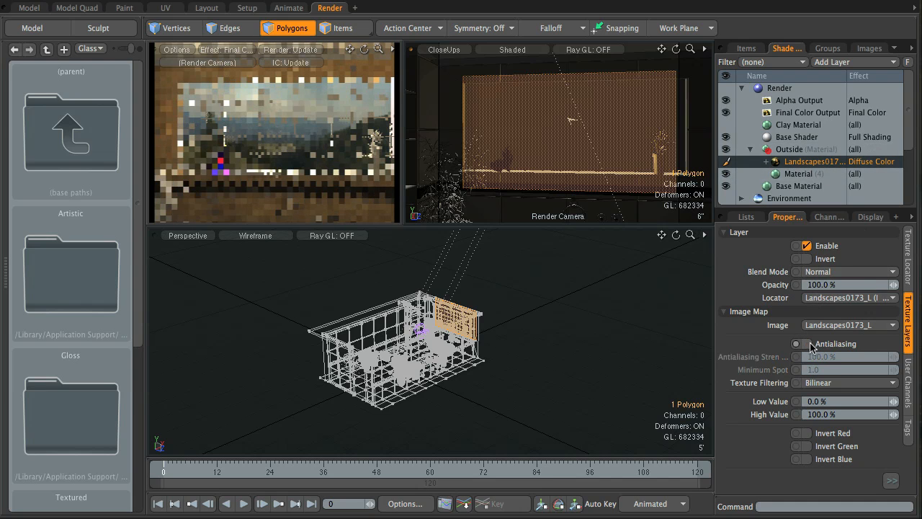
# - Set the Outside group's material to 100% diffuse amount and 0% specular amount
pyautogui.click(813, 173)
pyautogui.click(844, 245)
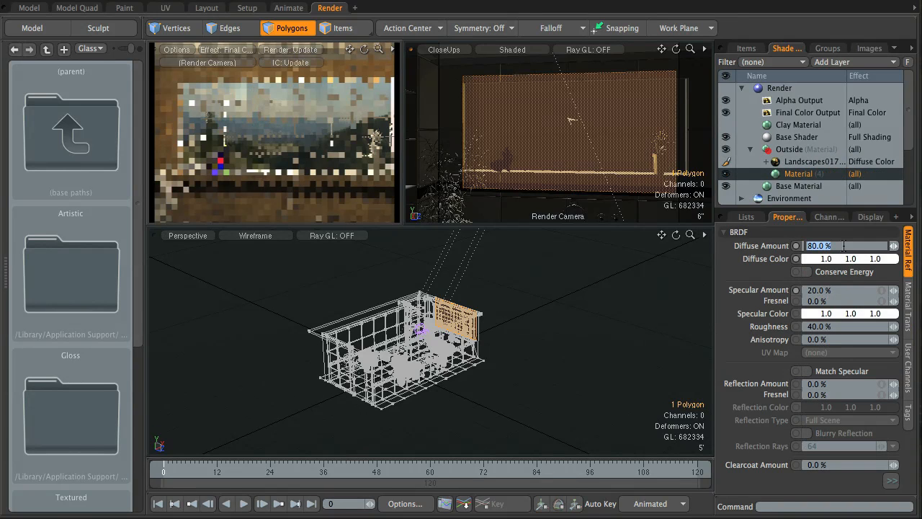
pyautogui.write('100')
pyautogui.press('Return')
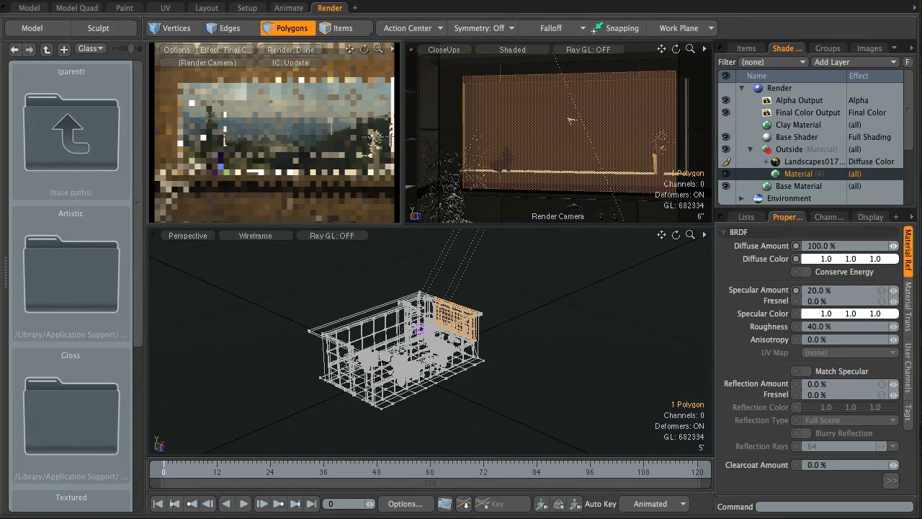
pyautogui.click(841, 290)
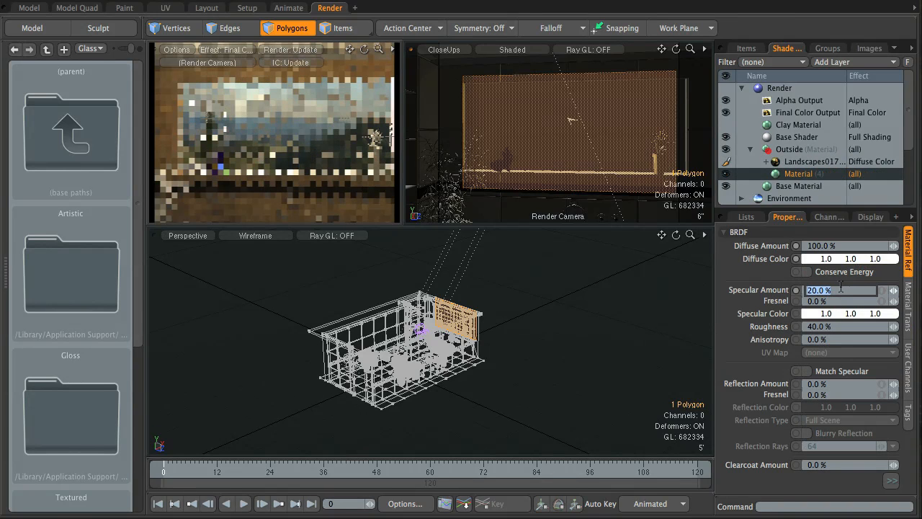
pyautogui.write('0')
pyautogui.press('Return')
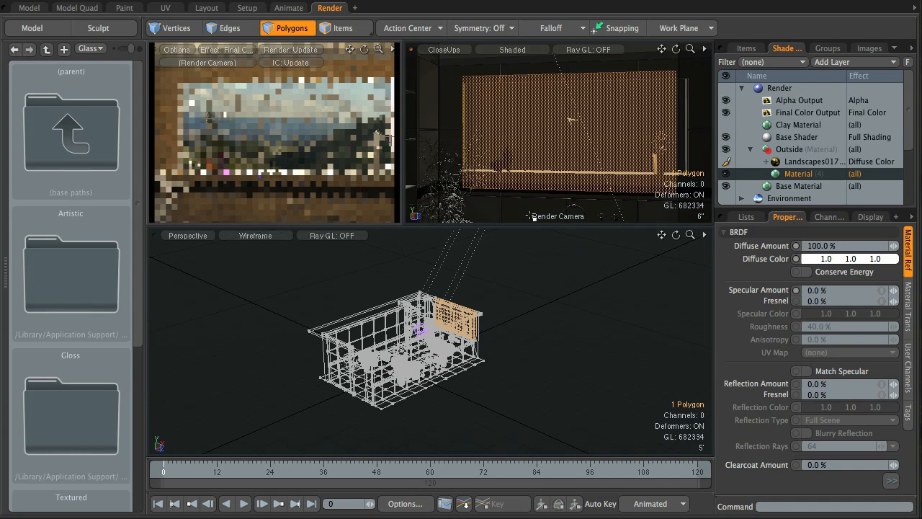
# - Examine the placement of the plane outside the window relative to the room and the sun light in the Perspective view
pyautogui.keyDown('alt'); pyautogui.moveTo(555, 309); pyautogui.dragTo(504, 336); pyautogui.keyUp('alt')
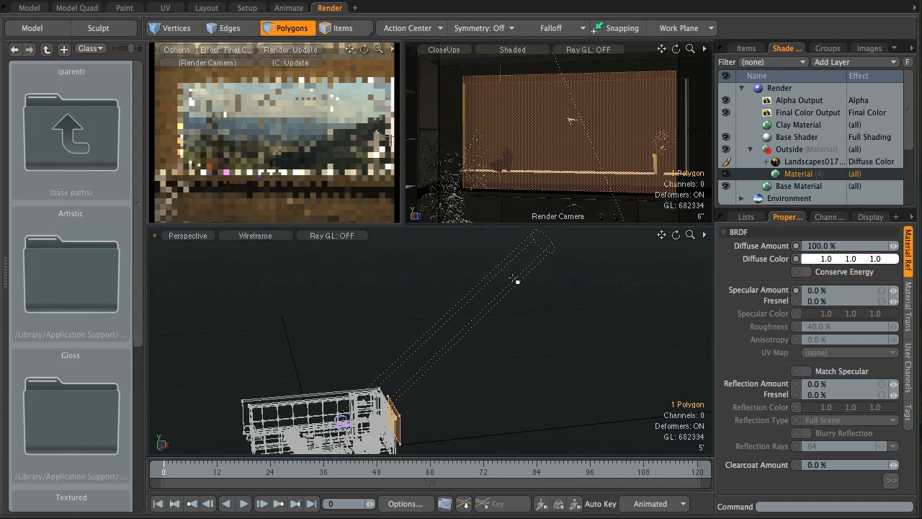
pyautogui.keyDown('alt'); pyautogui.moveTo(434, 377); pyautogui.dragTo(526, 312); pyautogui.keyUp('alt')
pyautogui.keyDown('alt'); pyautogui.moveTo(461, 397); pyautogui.dragTo(420, 425); pyautogui.keyUp('alt')
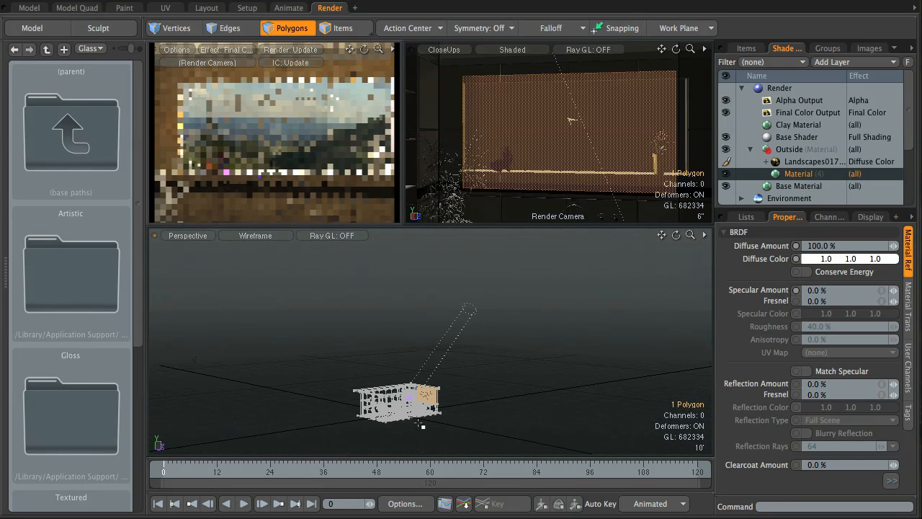
pyautogui.scroll(3, 425, 390)
pyautogui.keyDown('alt'); pyautogui.moveTo(497, 358); pyautogui.dragTo(456, 396); pyautogui.keyUp('alt')
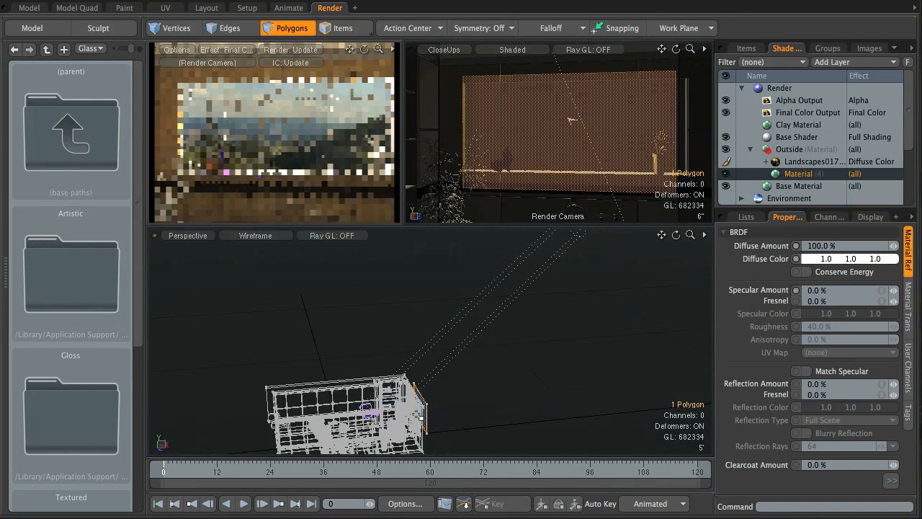
pyautogui.keyDown('alt'); pyautogui.moveTo(456, 397); pyautogui.dragTo(448, 378); pyautogui.keyUp('alt')
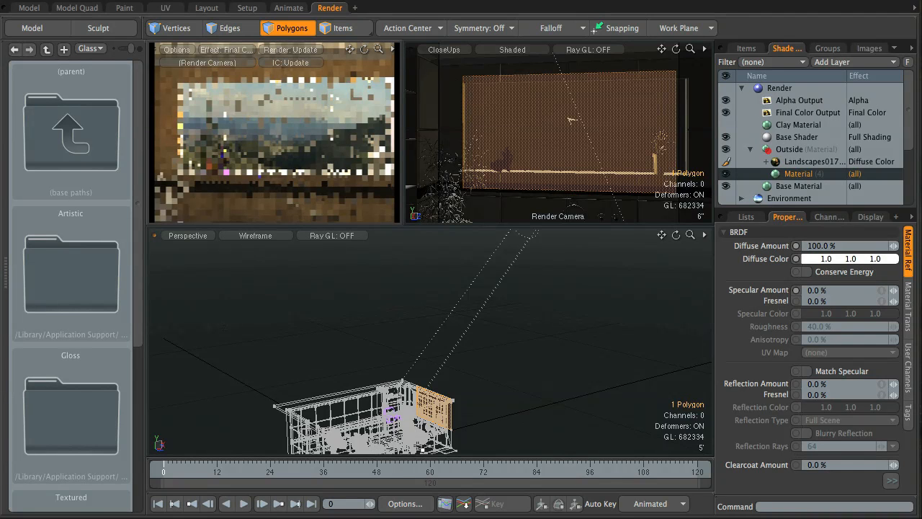
pyautogui.keyDown('ctrl'); pyautogui.keyDown('alt'); pyautogui.moveTo(487, 384); pyautogui.dragTo(366, 261); pyautogui.keyUp('alt'); pyautogui.keyUp('ctrl')
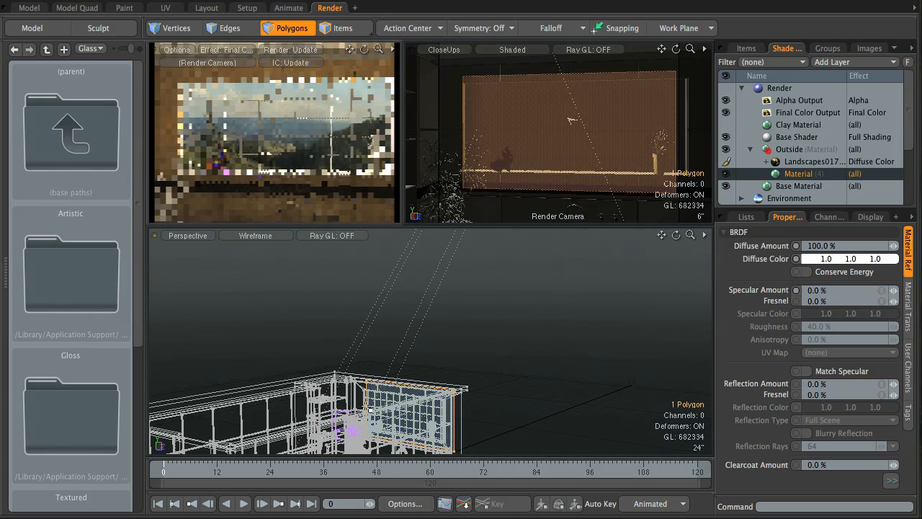
pyautogui.keyDown('alt'); pyautogui.keyDown('shift'); pyautogui.moveTo(290, 382); pyautogui.dragTo(350, 371); pyautogui.keyUp('shift'); pyautogui.keyUp('alt')
pyautogui.scroll(-5, 434, 347)
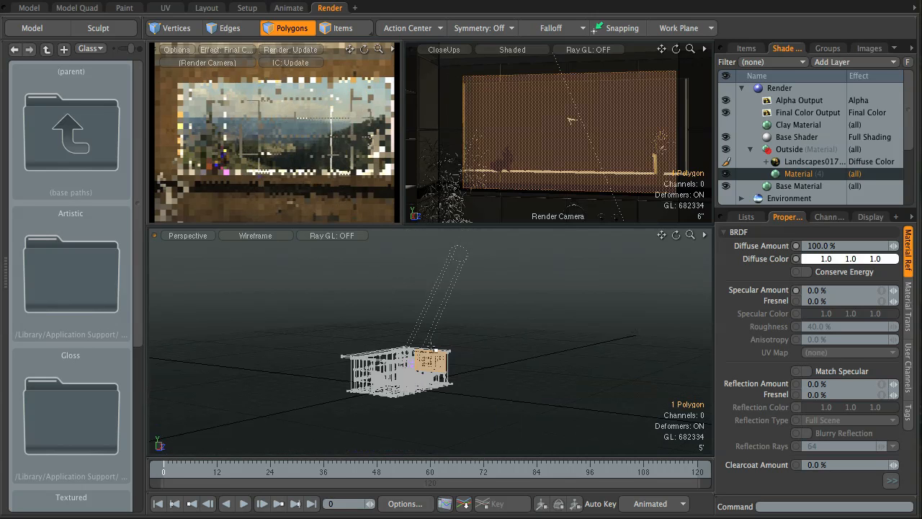
pyautogui.scroll(4, 431, 346)
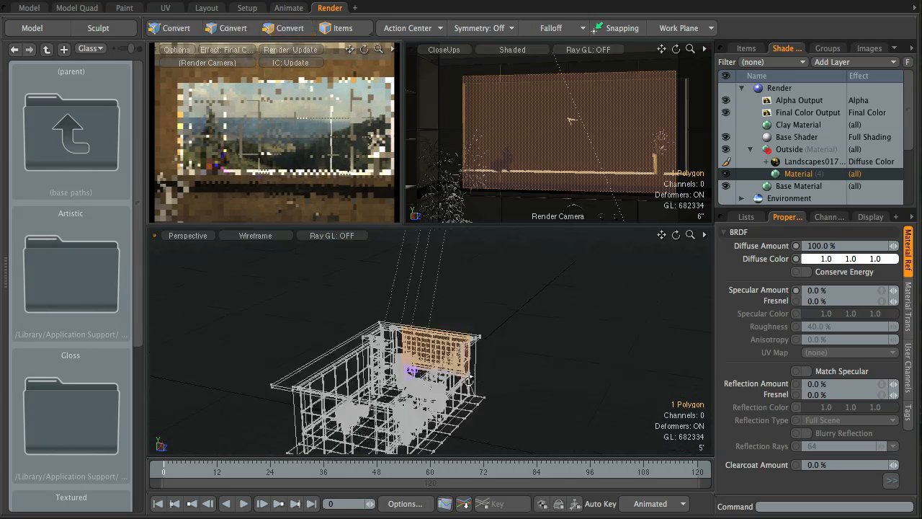
pyautogui.keyDown('alt'); pyautogui.moveTo(468, 378); pyautogui.dragTo(446, 373); pyautogui.keyUp('alt')
pyautogui.press('3')
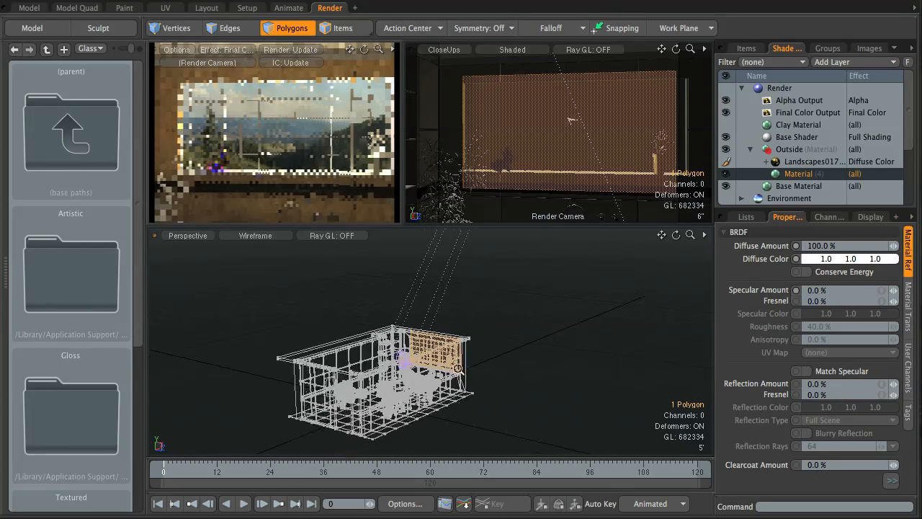
pyautogui.scroll(5, 497, 360)
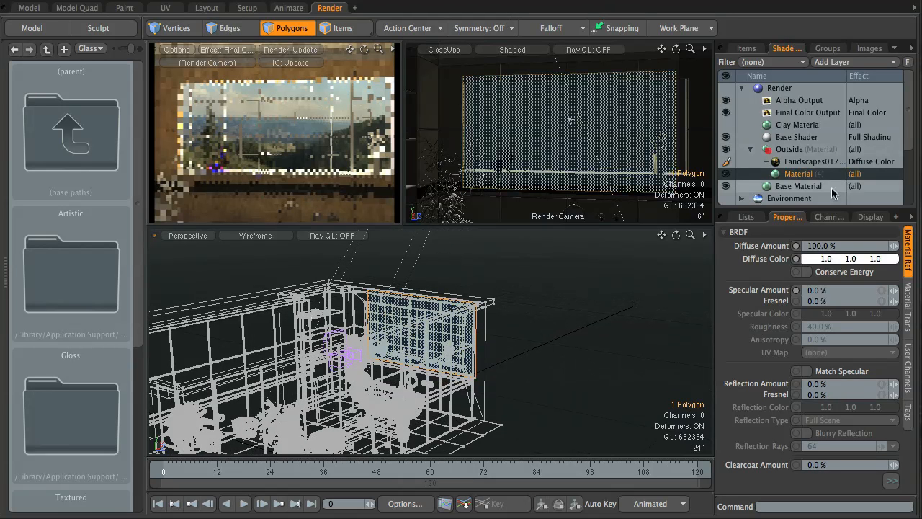
# - Add a shader to the Outside material group and turn off both Cast Shadows and Receive Shadows on it
pyautogui.click(793, 150)
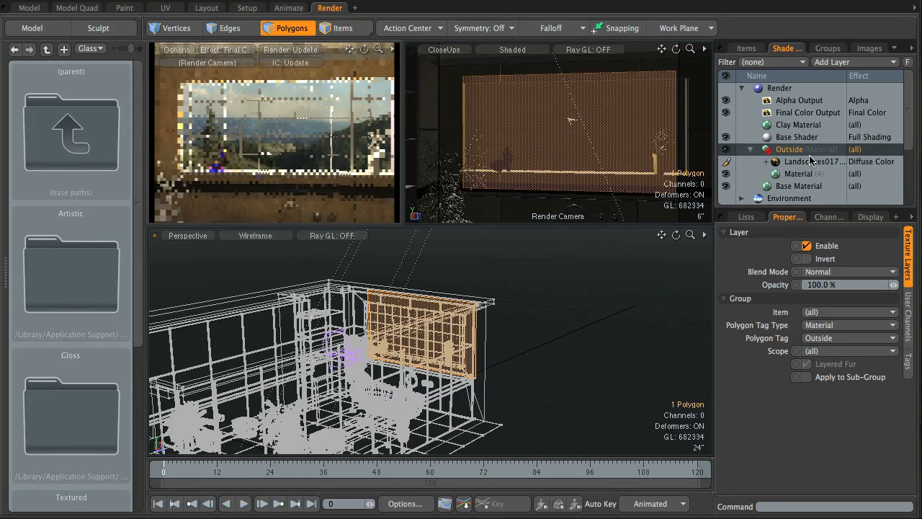
pyautogui.click(797, 138)
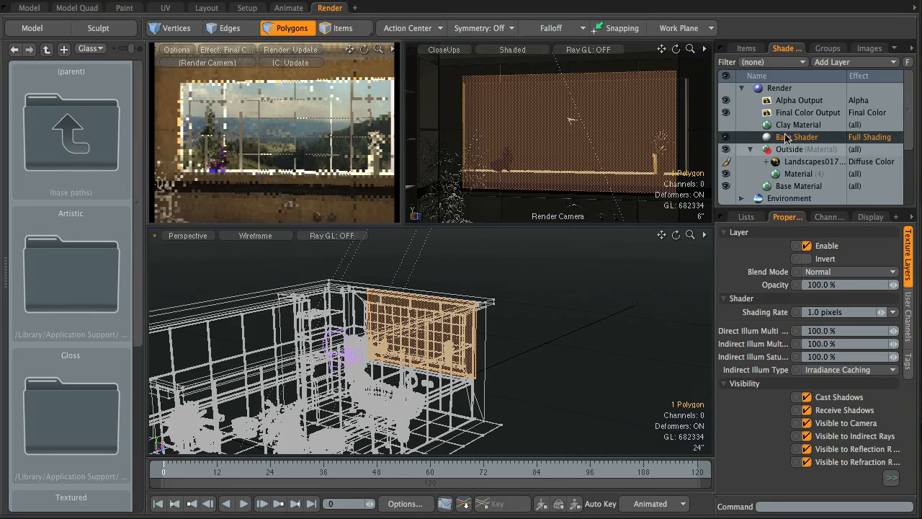
pyautogui.click(800, 162)
pyautogui.click(790, 149)
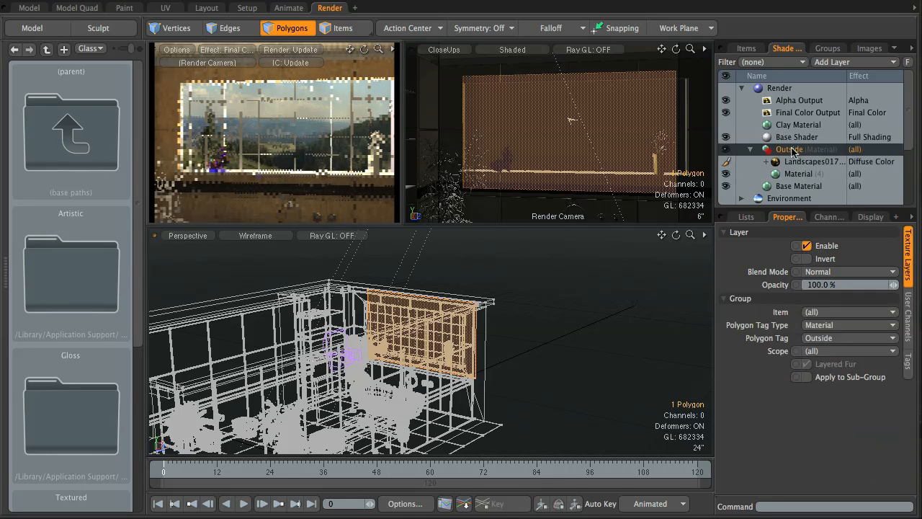
pyautogui.click(852, 62)
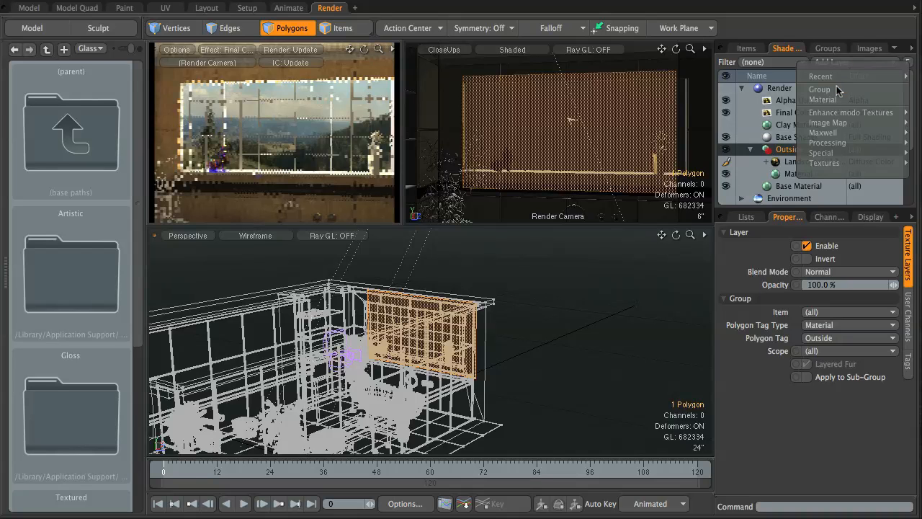
pyautogui.moveTo(847, 151)
pyautogui.click(915, 173)
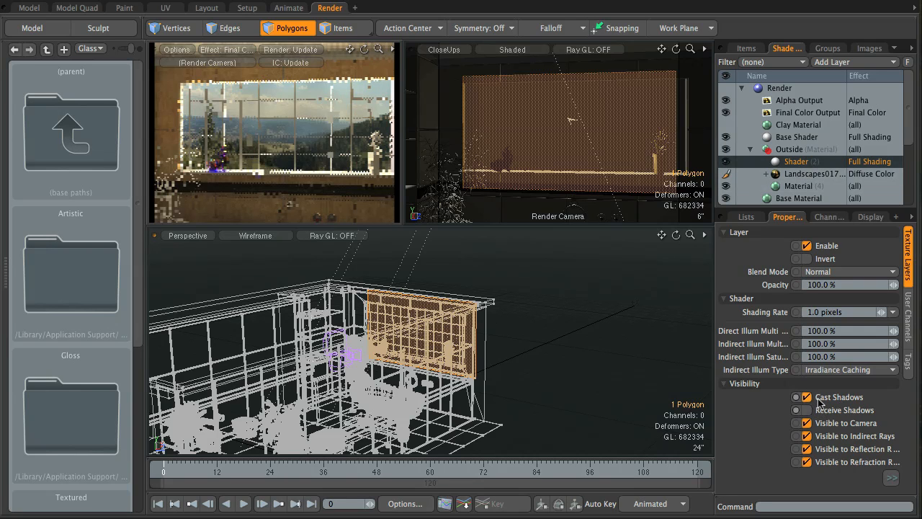
pyautogui.click(808, 398)
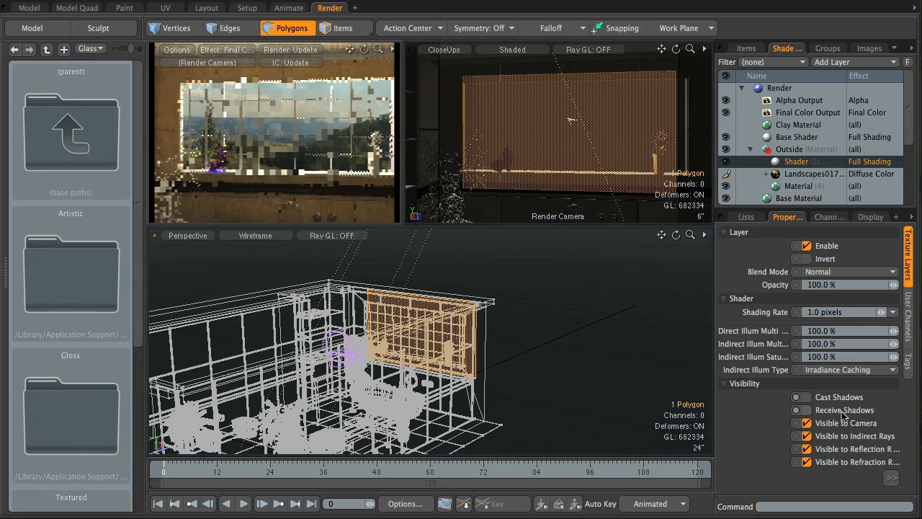
# - Turn off the Shader Tree's selection filter and move the collapsed Outside group above the Glazing group and the Base Shader
pyautogui.click(750, 149)
pyautogui.click(771, 62)
pyautogui.click(768, 136)
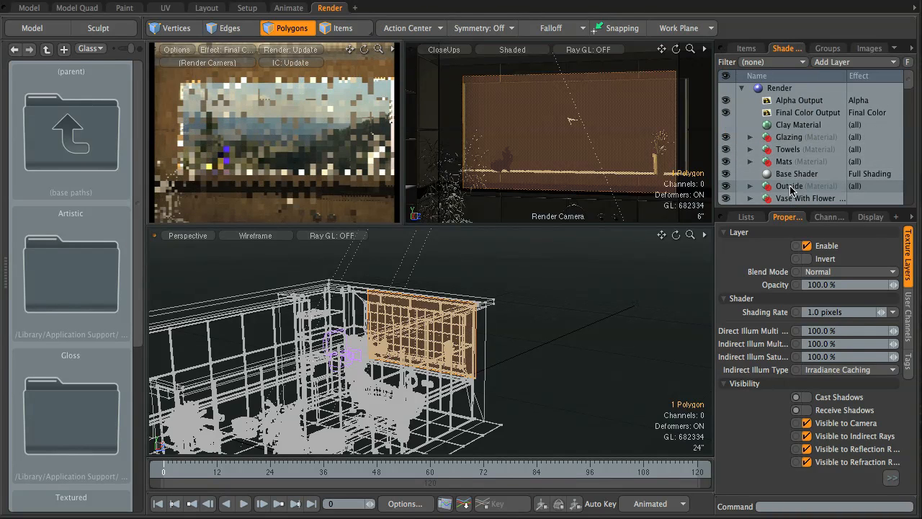
pyautogui.moveTo(790, 189); pyautogui.dragTo(794, 119)
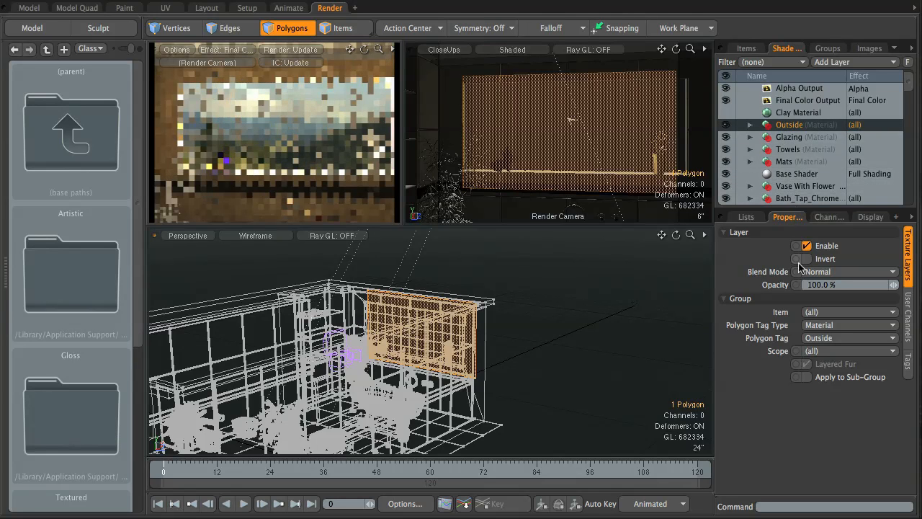
pyautogui.click(795, 174)
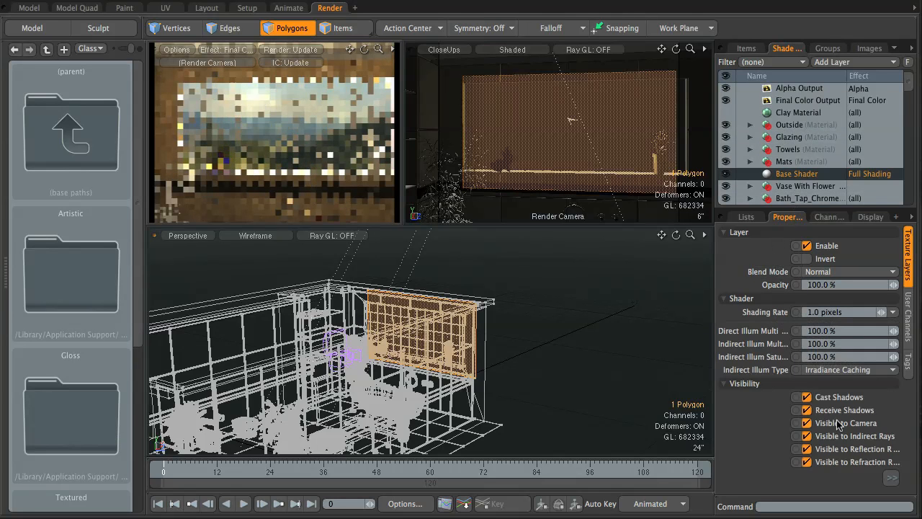
pyautogui.click(786, 125)
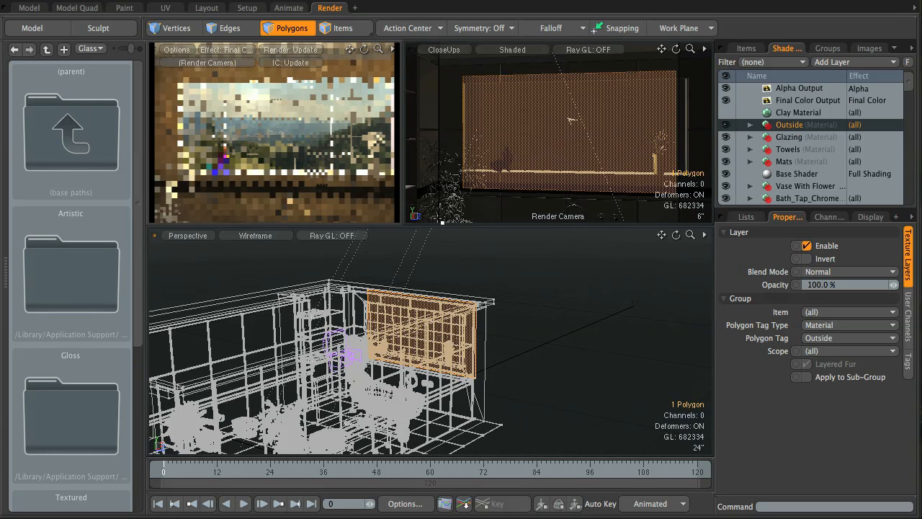
# - Aim the render camera at the wall mirror, select the Mirror item, filter the Shader Tree on it, and inspect the Mirror_Mirror material
pyautogui.moveTo(535, 155)
pyautogui.keyDown('alt'); pyautogui.mouseDown()
pyautogui.moveTo(534, 142)
pyautogui.moveTo(589, 152)
pyautogui.moveTo(537, 158)
pyautogui.moveTo(588, 160)
pyautogui.moveTo(559, 157)
pyautogui.moveTo(554, 145)
pyautogui.moveTo(567, 131)
pyautogui.mouseUp(); pyautogui.keyUp('alt')
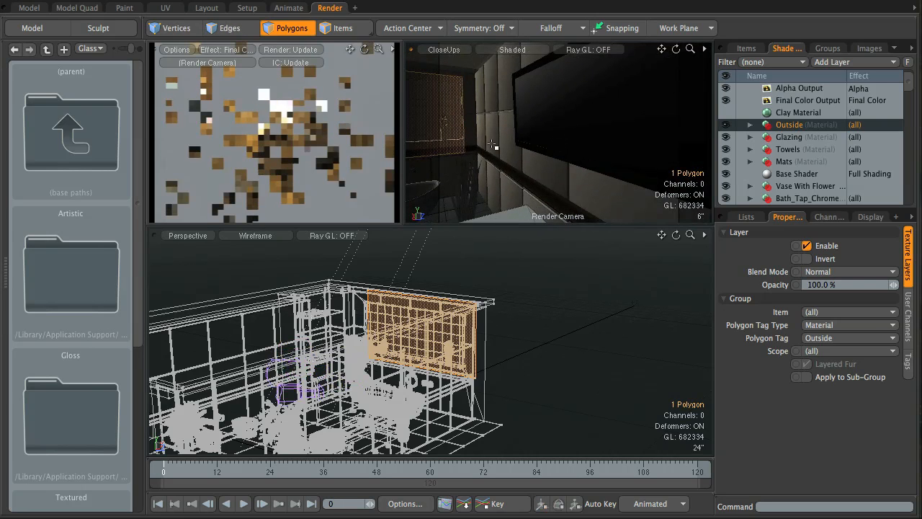
pyautogui.click(463, 148)
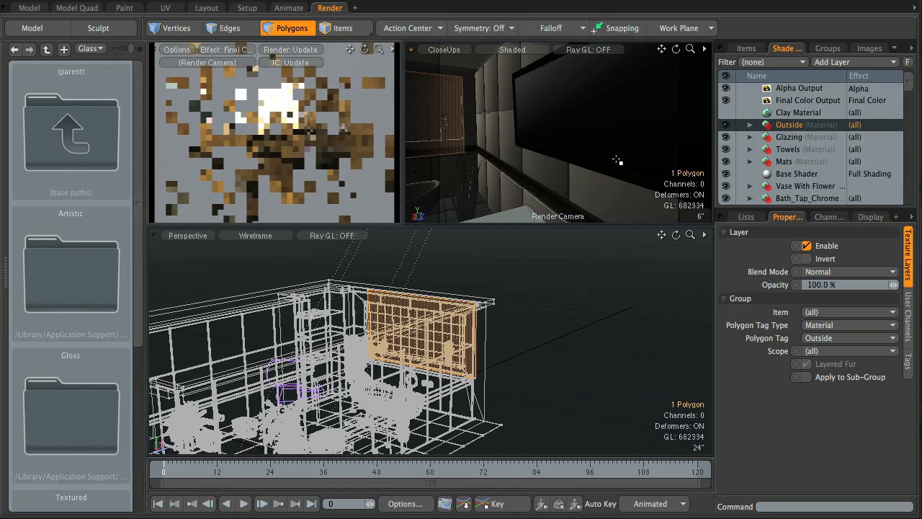
pyautogui.click(568, 134)
pyautogui.click(339, 28)
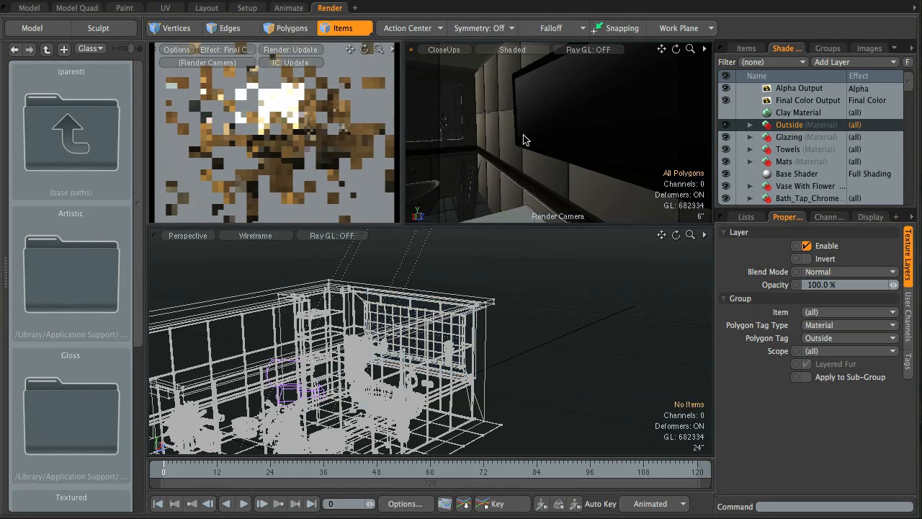
pyautogui.click(522, 141)
pyautogui.click(785, 61)
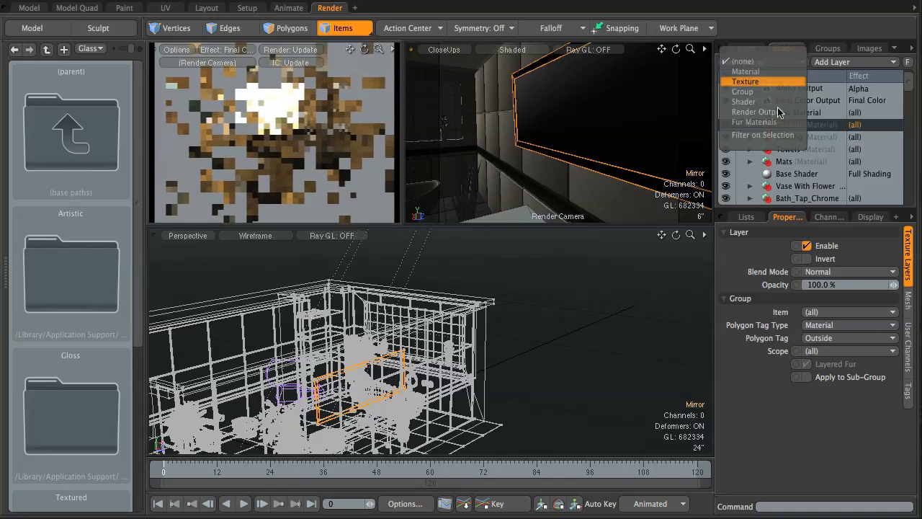
pyautogui.click(829, 134)
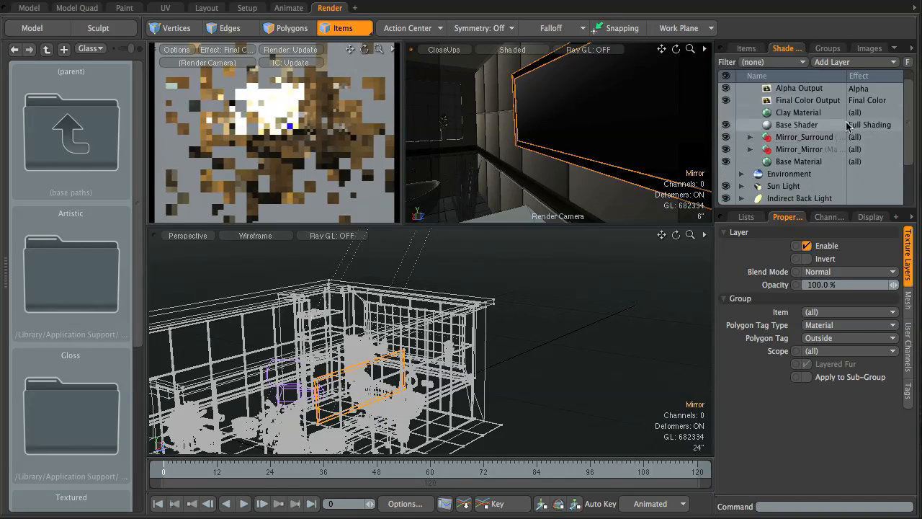
pyautogui.click(749, 149)
pyautogui.click(798, 161)
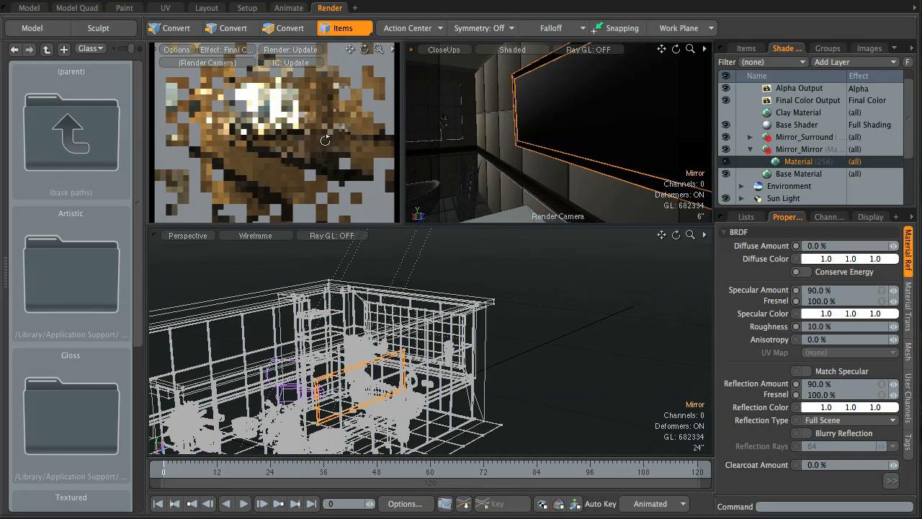
pyautogui.keyDown('alt'); pyautogui.moveTo(324, 138); pyautogui.dragTo(308, 142); pyautogui.keyUp('alt')
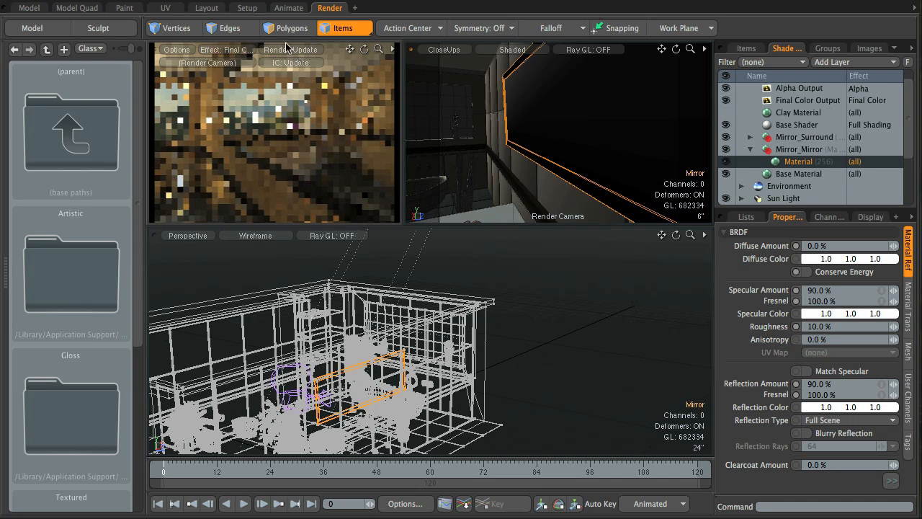
# - Examine the room's floor, walls, ceiling edges and bathtub area in the Perspective wireframe from inside and above
pyautogui.keyDown('alt'); pyautogui.moveTo(374, 369); pyautogui.dragTo(443, 362); pyautogui.keyUp('alt')
pyautogui.scroll(3, 452, 341)
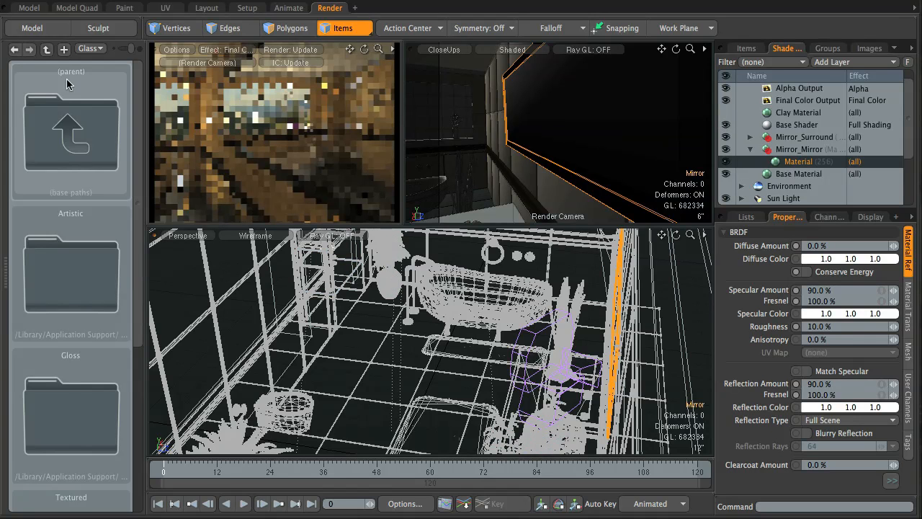
pyautogui.scroll(2, 492, 373)
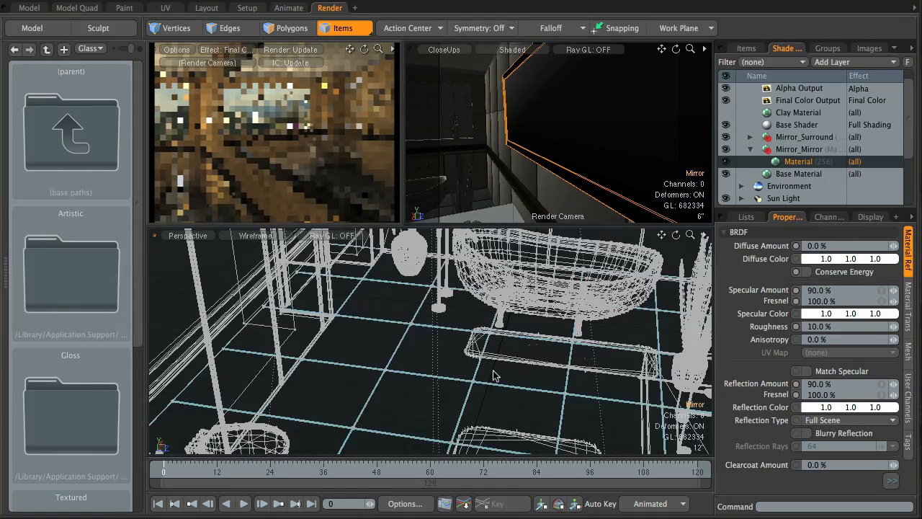
pyautogui.scroll(-5, 493, 369)
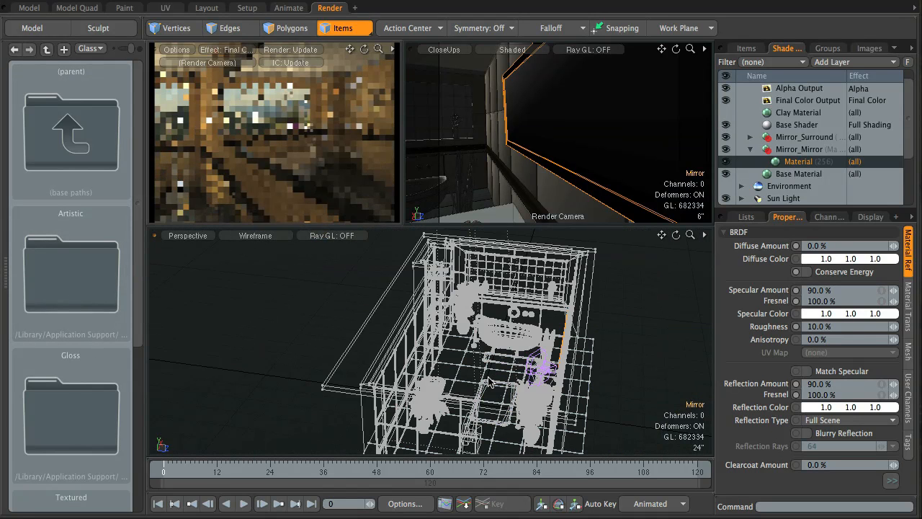
pyautogui.scroll(2, 488, 382)
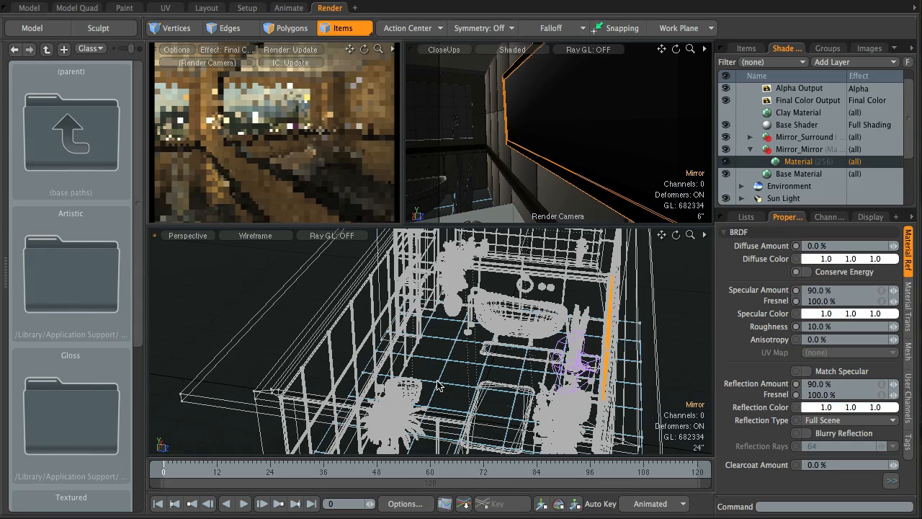
pyautogui.keyDown('alt'); pyautogui.moveTo(493, 416); pyautogui.dragTo(507, 260); pyautogui.keyUp('alt')
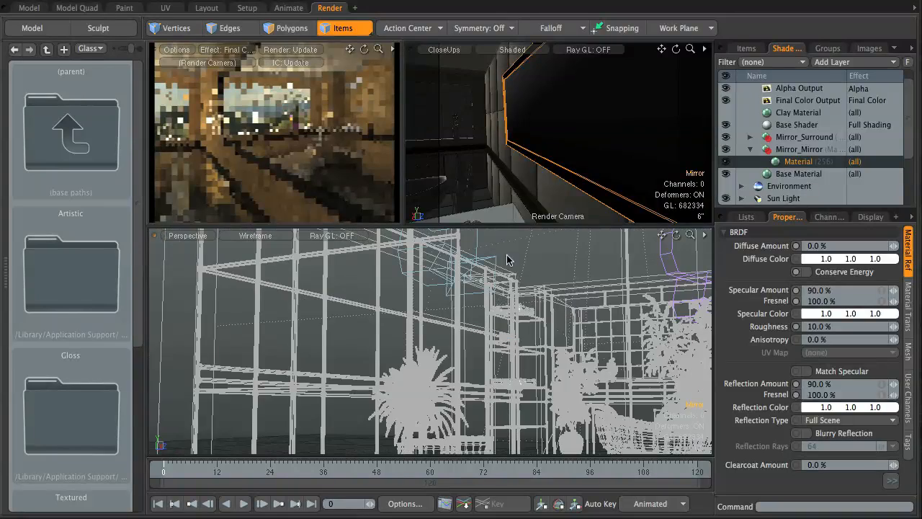
pyautogui.keyDown('alt'); pyautogui.moveTo(429, 257); pyautogui.dragTo(513, 358); pyautogui.keyUp('alt')
pyautogui.scroll(10, 562, 345)
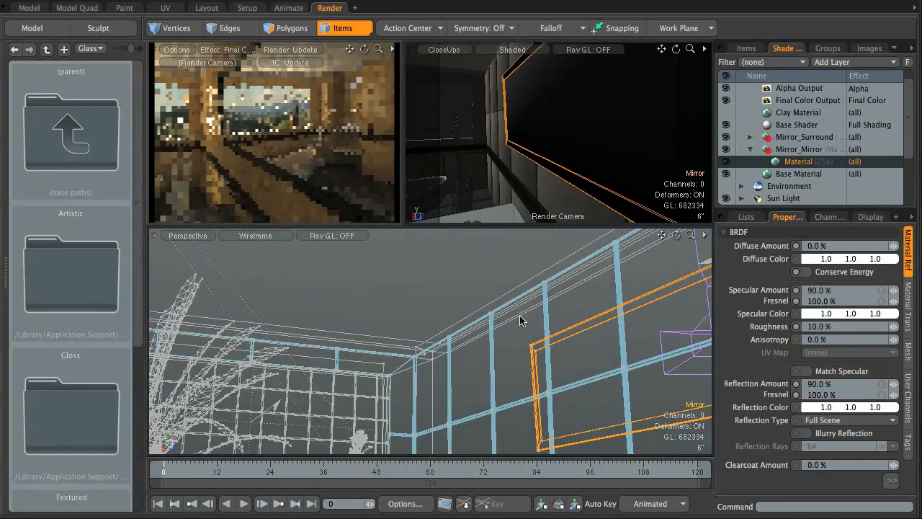
pyautogui.keyDown('alt'); pyautogui.moveTo(500, 326); pyautogui.dragTo(502, 346); pyautogui.keyUp('alt')
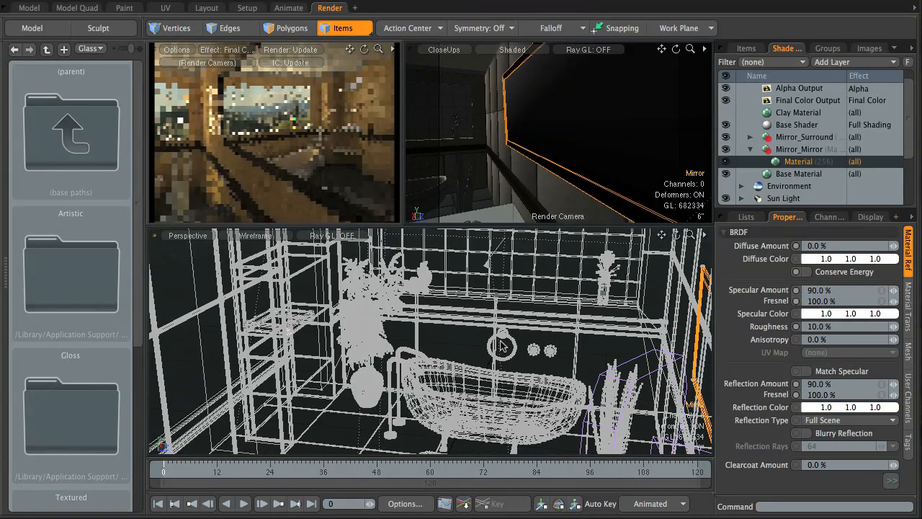